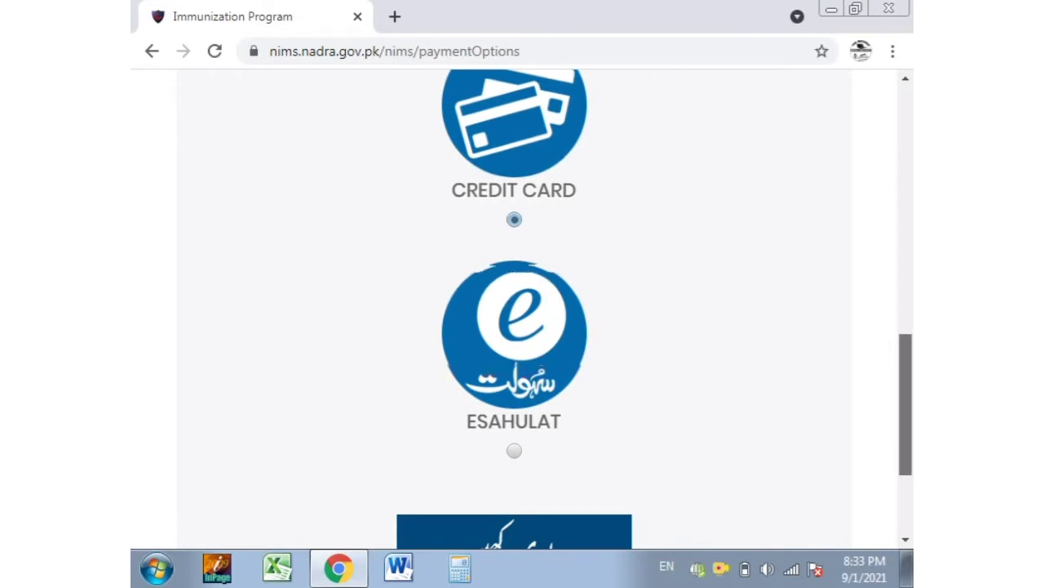
# - Confirm Credit Card as the payment method with the blue Urdu continue button
pyautogui.scroll(1, 514, 310)
pyautogui.scroll(-1, 514, 310)
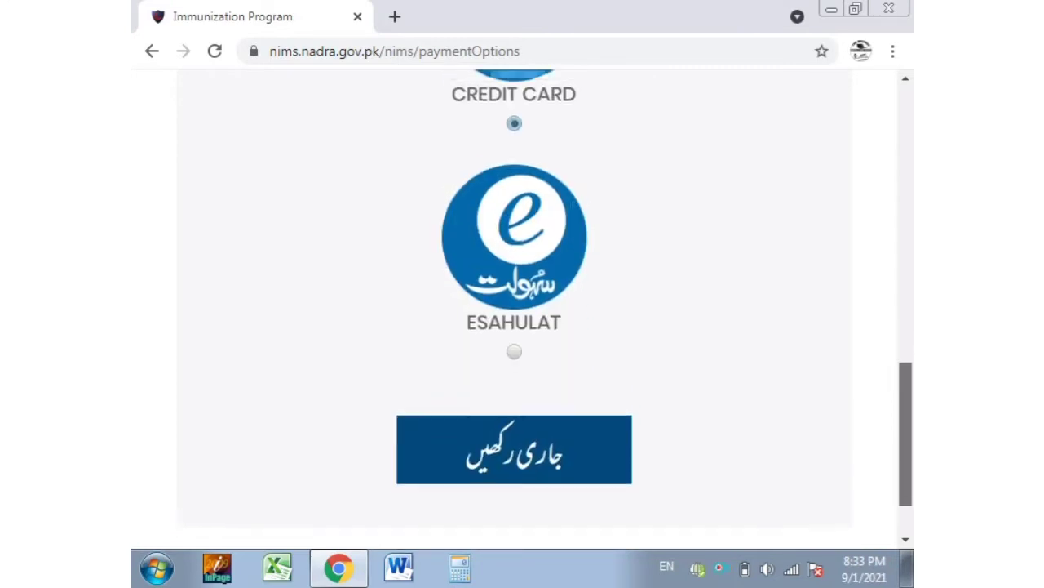
pyautogui.scroll(3, 514, 310)
pyautogui.scroll(-3, 514, 310)
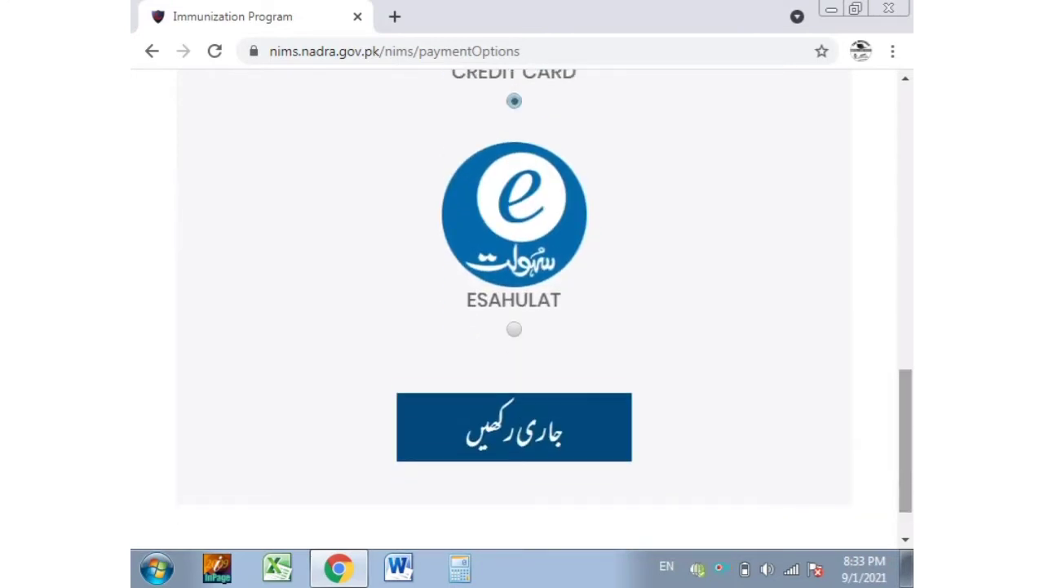
pyautogui.click(514, 424)
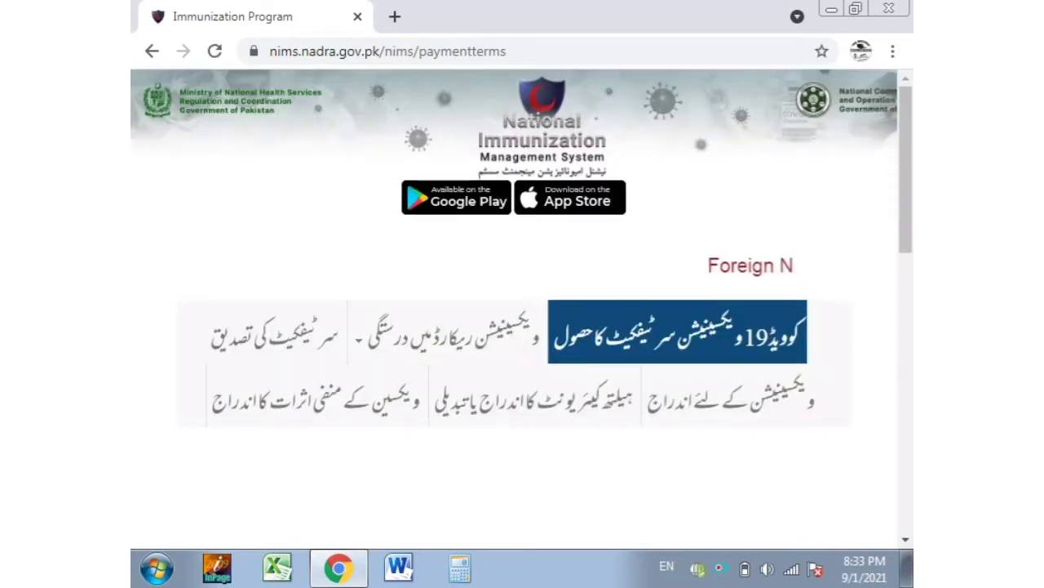
# - Tick 'I Have Read And Accept The Payment Terms And Conditions' and choose Accept and Continue
pyautogui.scroll(-3, 522, 326)
pyautogui.scroll(-2, 522, 326)
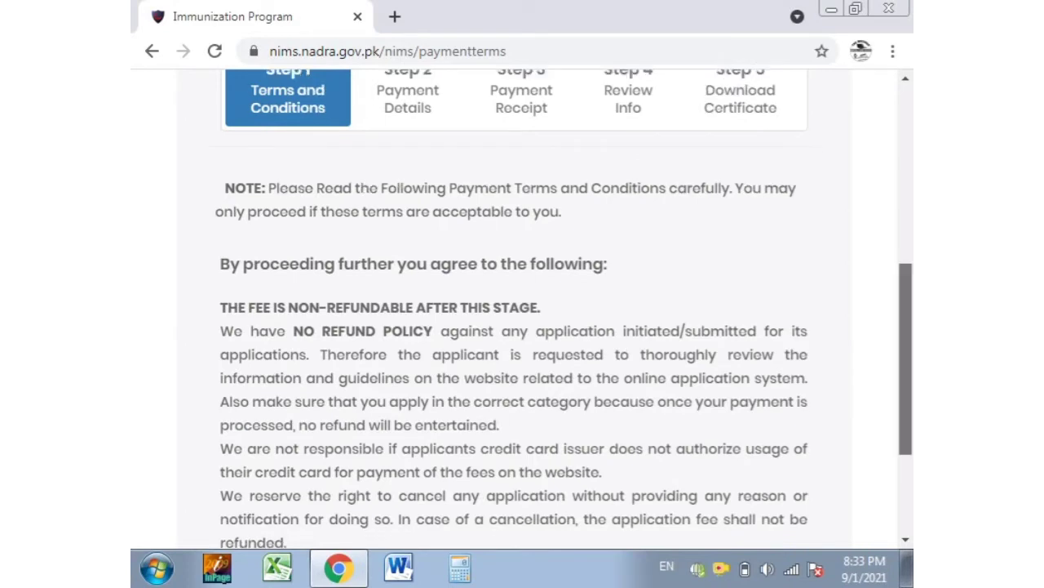
pyautogui.scroll(-2, 522, 326)
pyautogui.scroll(-1, 514, 285)
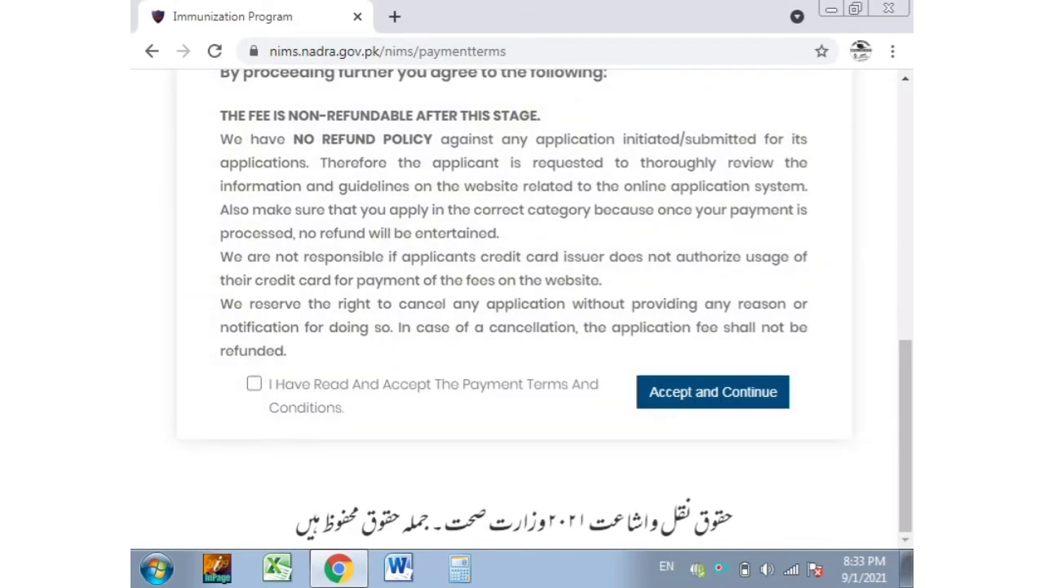
pyautogui.click(253, 383)
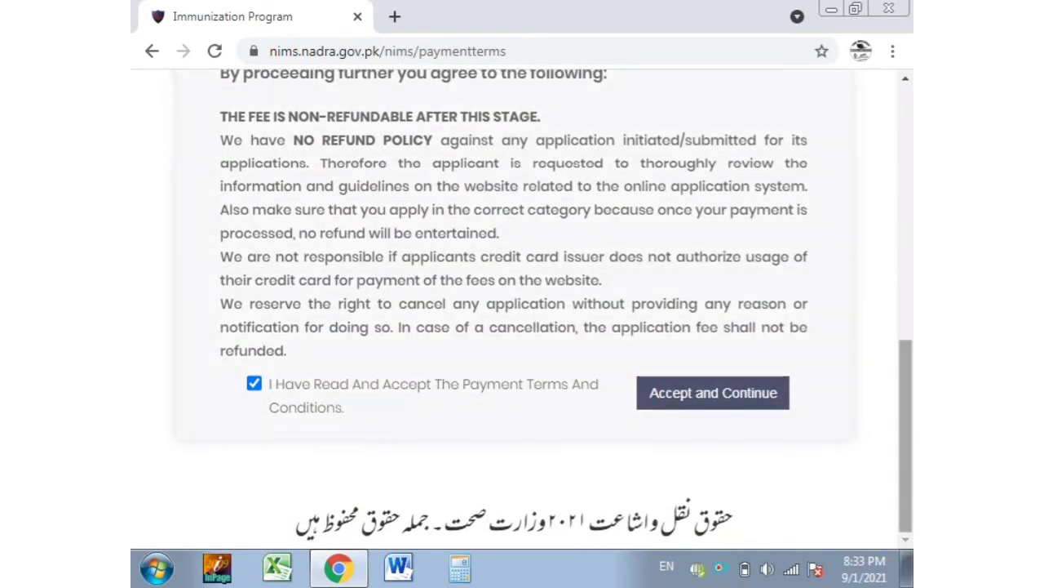
pyautogui.scroll(5, 523, 310)
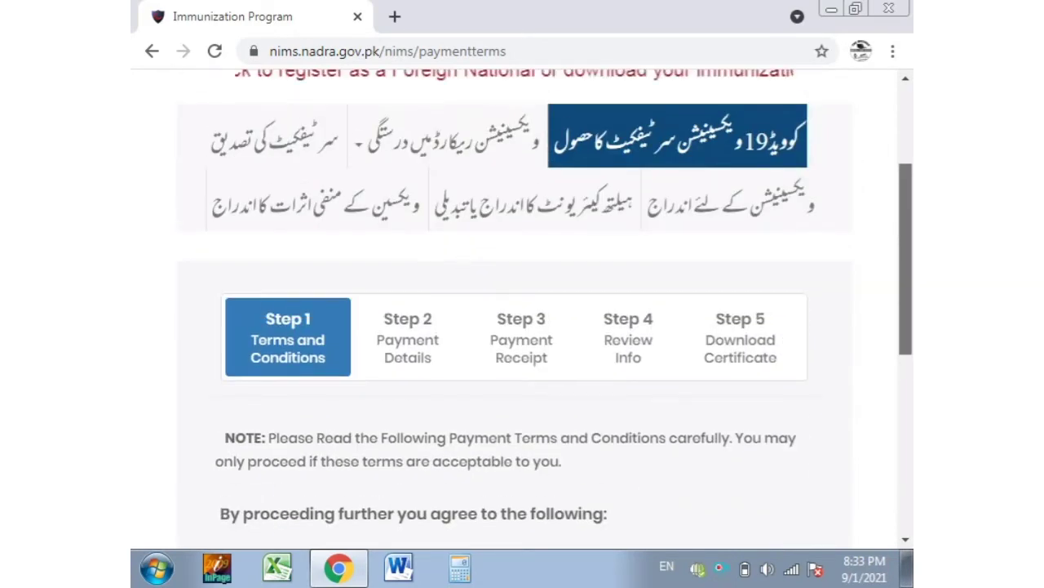
pyautogui.scroll(-3, 522, 326)
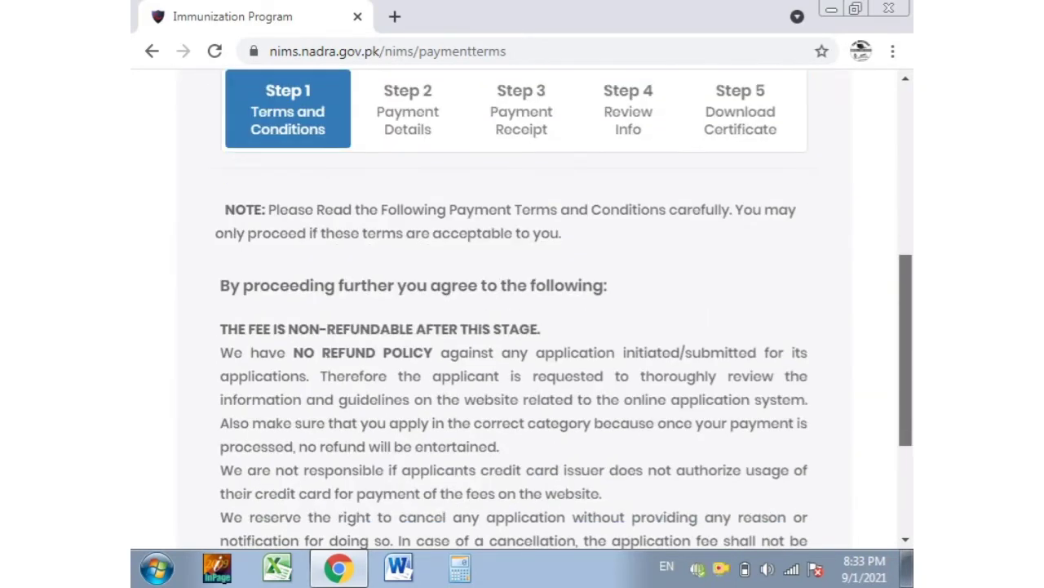
pyautogui.scroll(-3, 523, 326)
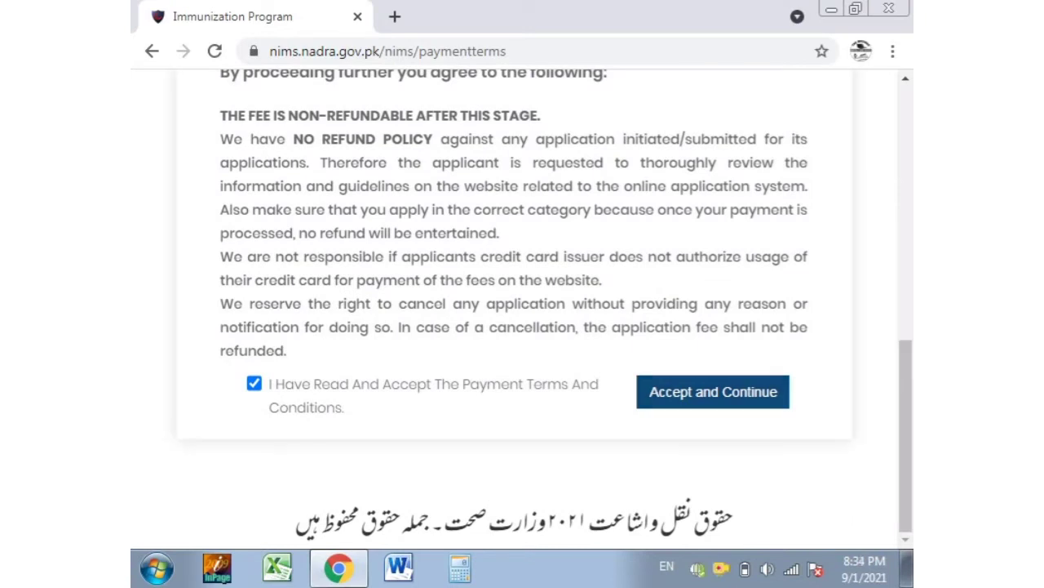
pyautogui.click(713, 391)
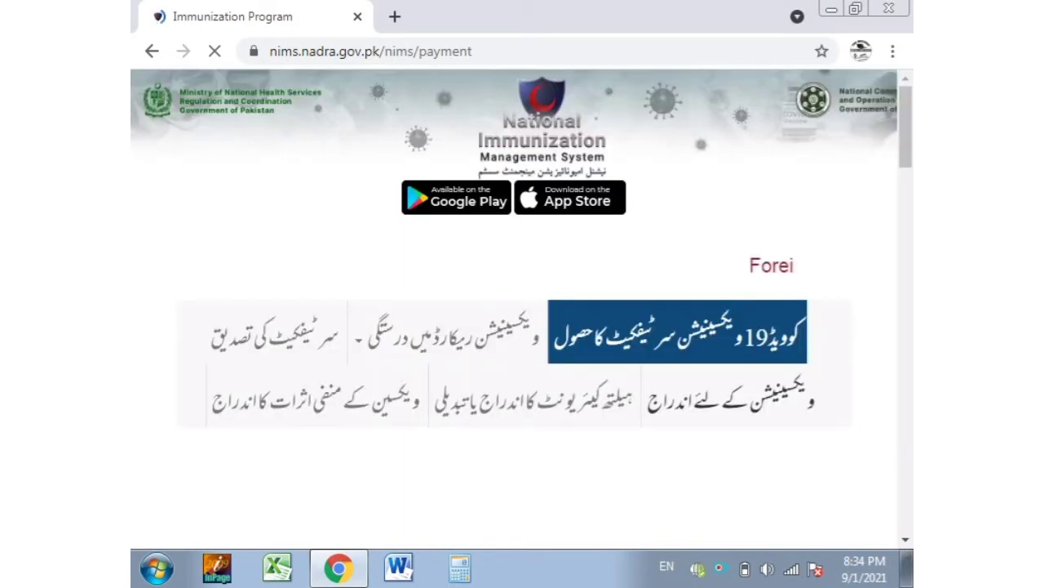
# - Enter the card number and a three-digit security code on the 100 payment form
pyautogui.scroll(-3, 522, 326)
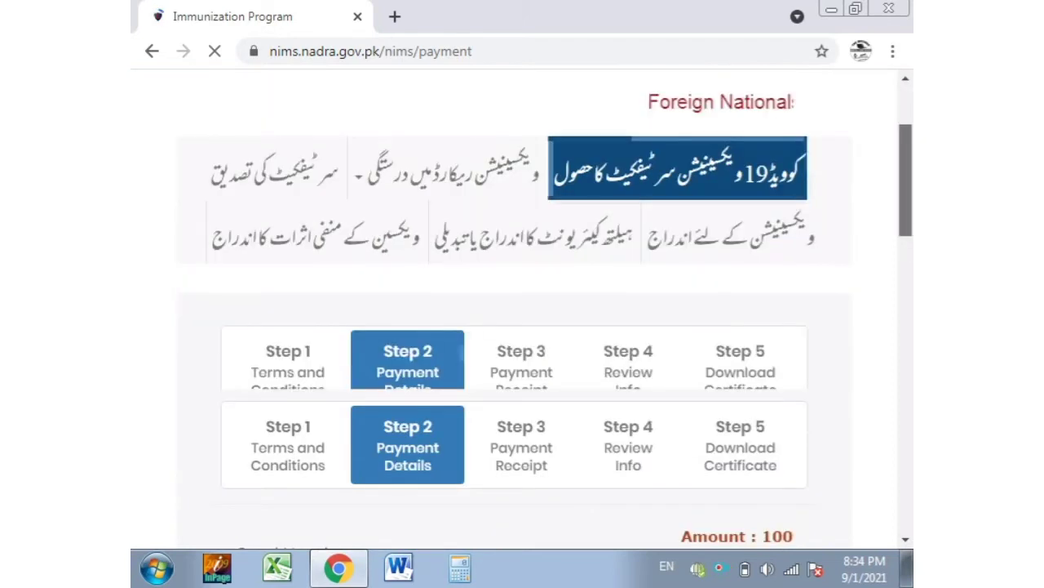
pyautogui.scroll(-5, 522, 326)
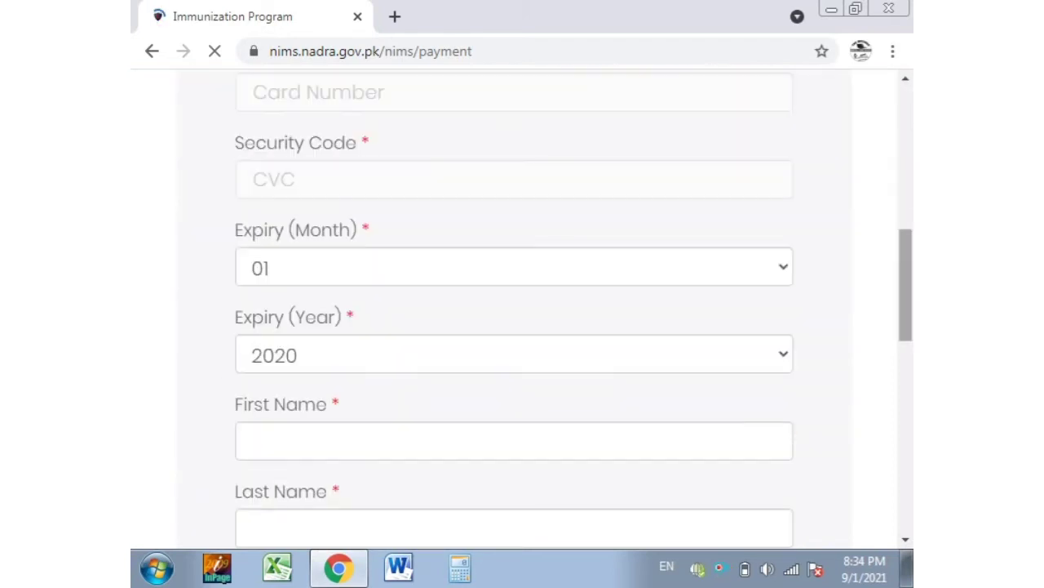
pyautogui.scroll(3, 522, 327)
pyautogui.scroll(-1, 522, 327)
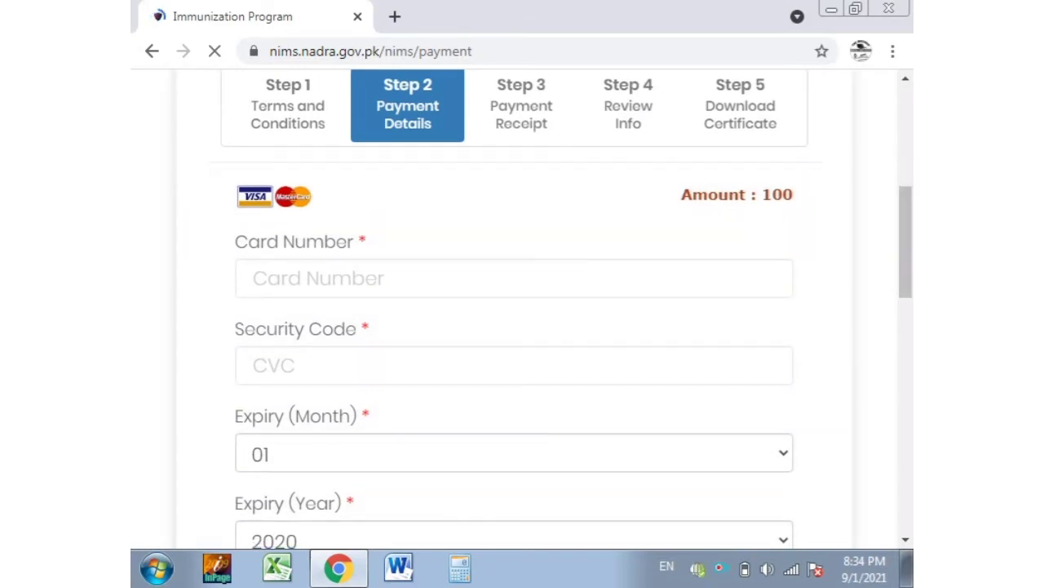
pyautogui.click(253, 279)
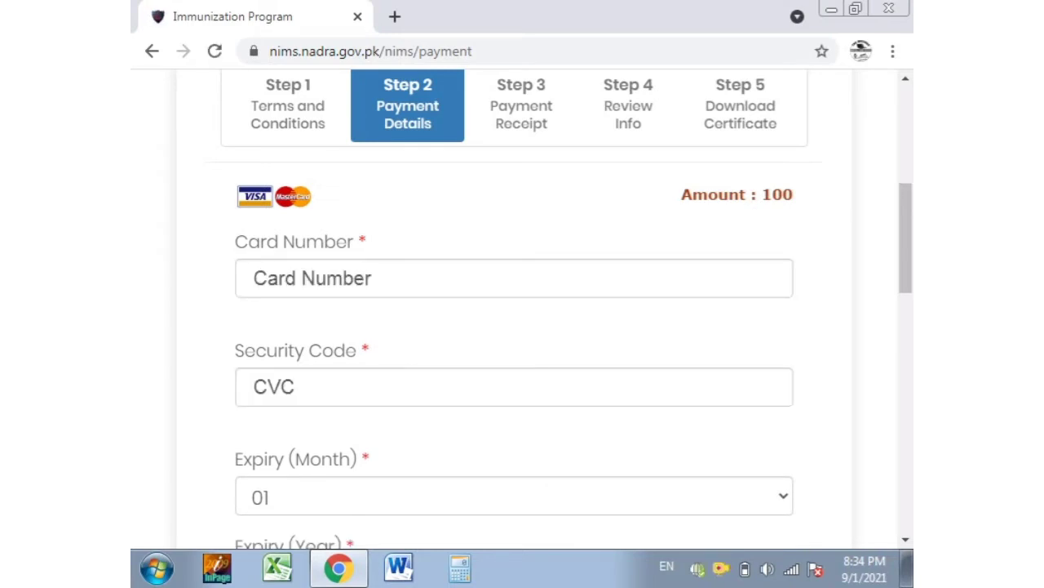
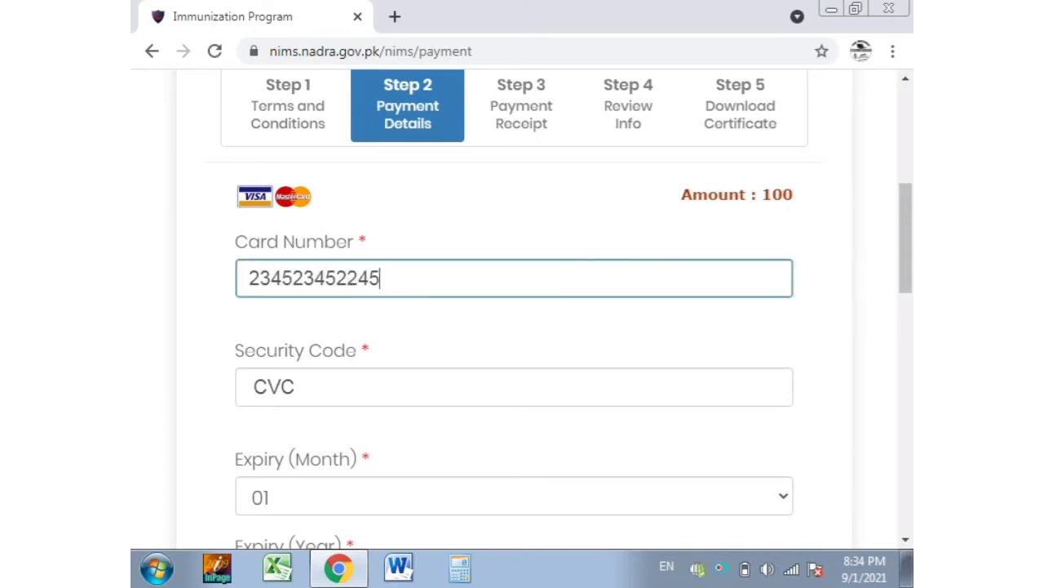
pyautogui.click(249, 387)
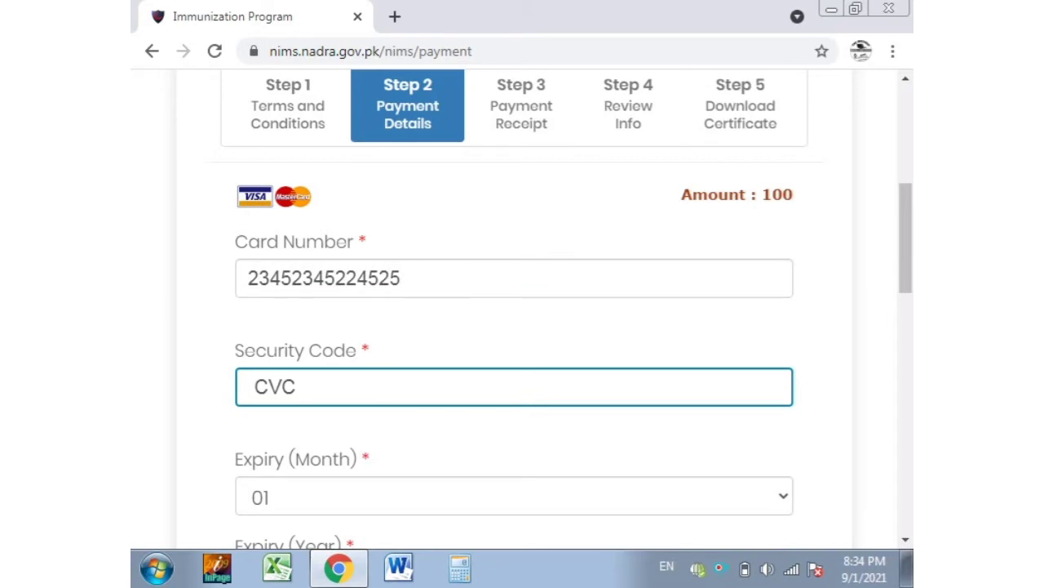
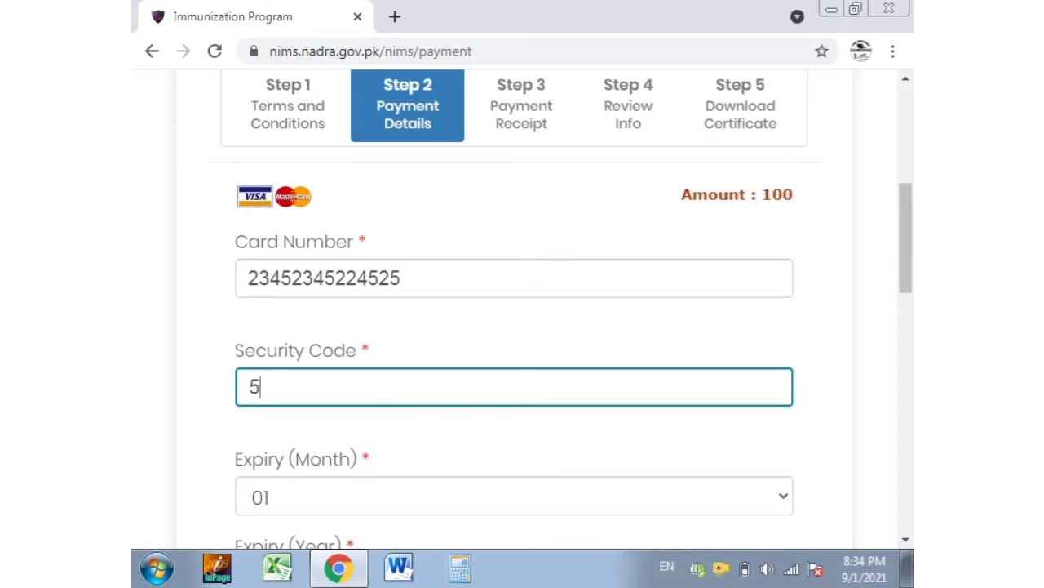
# - Set the card expiry to month 07 and year 2026
pyautogui.scroll(-3, 522, 326)
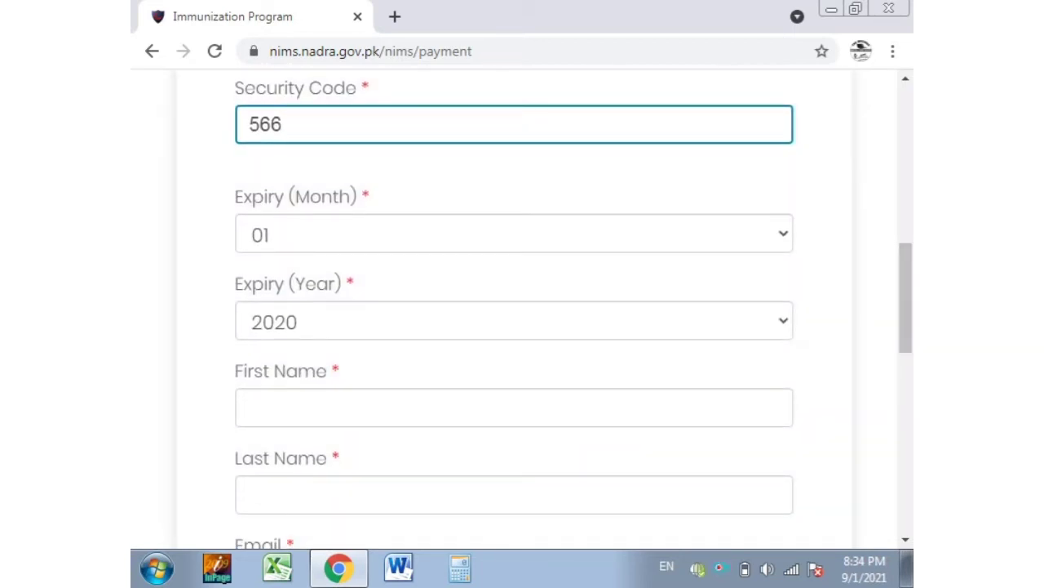
pyautogui.press('Tab')
pyautogui.hotkey('alt', 'Down')
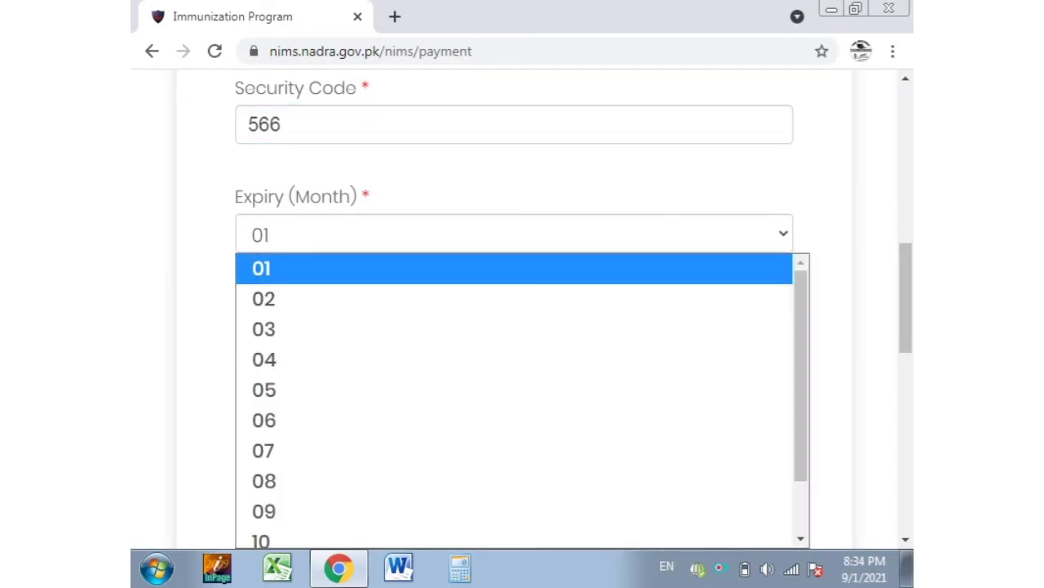
pyautogui.press('Down')
pyautogui.press('Down')
pyautogui.press('Down')
pyautogui.press('Down')
pyautogui.press('Down')
pyautogui.press('Down')
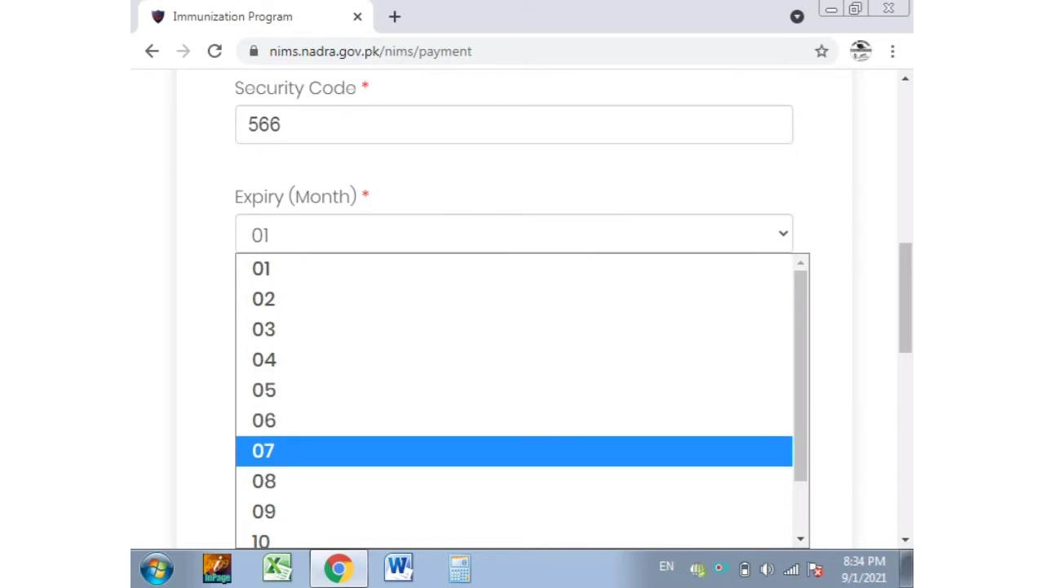
pyautogui.press('Return')
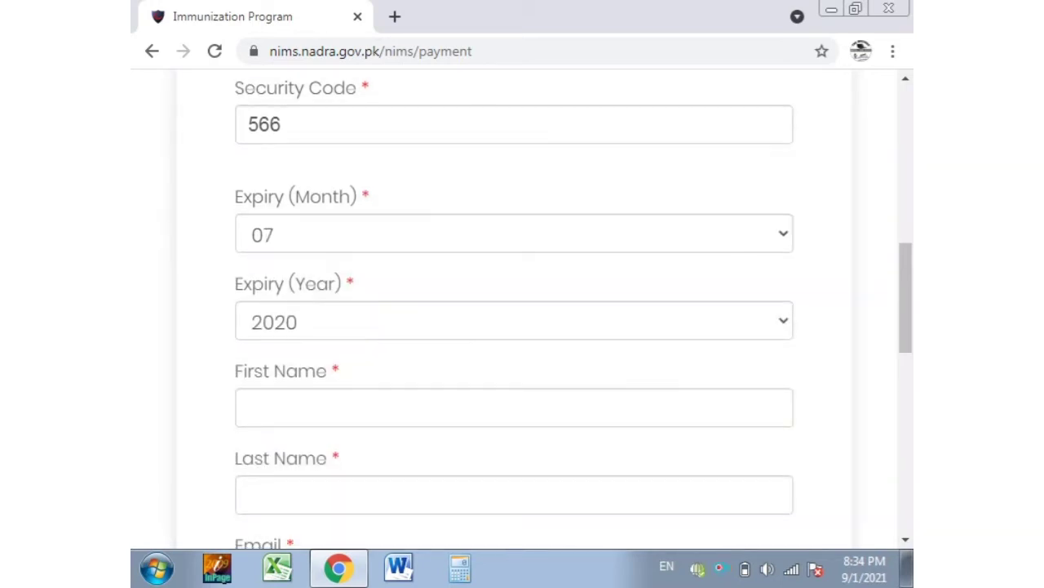
pyautogui.press('Tab')
pyautogui.hotkey('alt', 'Down')
pyautogui.press('Down')
pyautogui.press('Down')
pyautogui.press('Down')
pyautogui.press('Down')
pyautogui.press('Down')
pyautogui.press('Down')
pyautogui.press('Down')
pyautogui.press('Up')
pyautogui.press('Return')
# - Choose Pakistan as the billing country by typing 'pak'
pyautogui.scroll(-2, 514, 310)
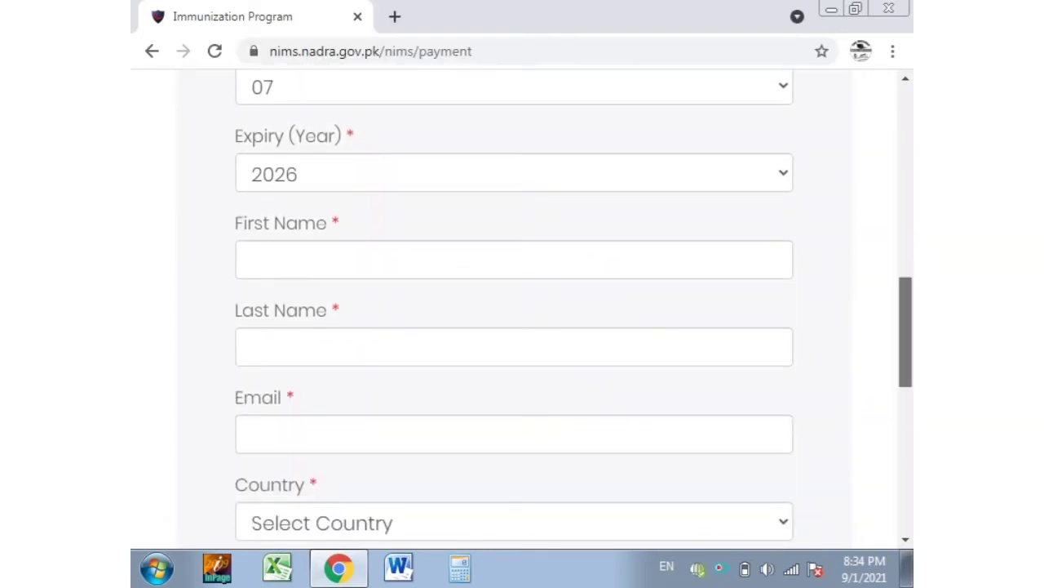
pyautogui.scroll(1, 514, 310)
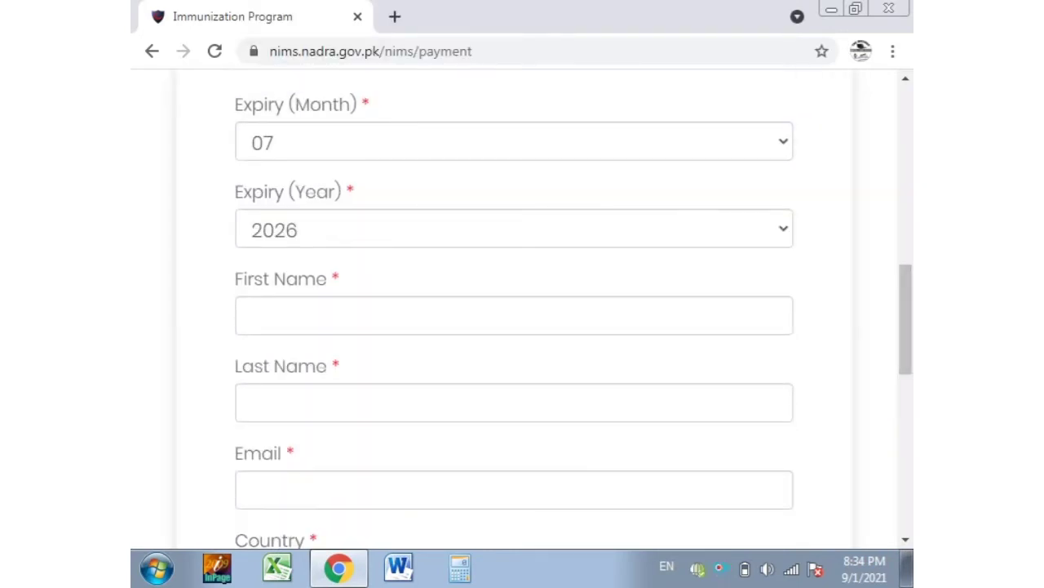
pyautogui.scroll(-3, 514, 310)
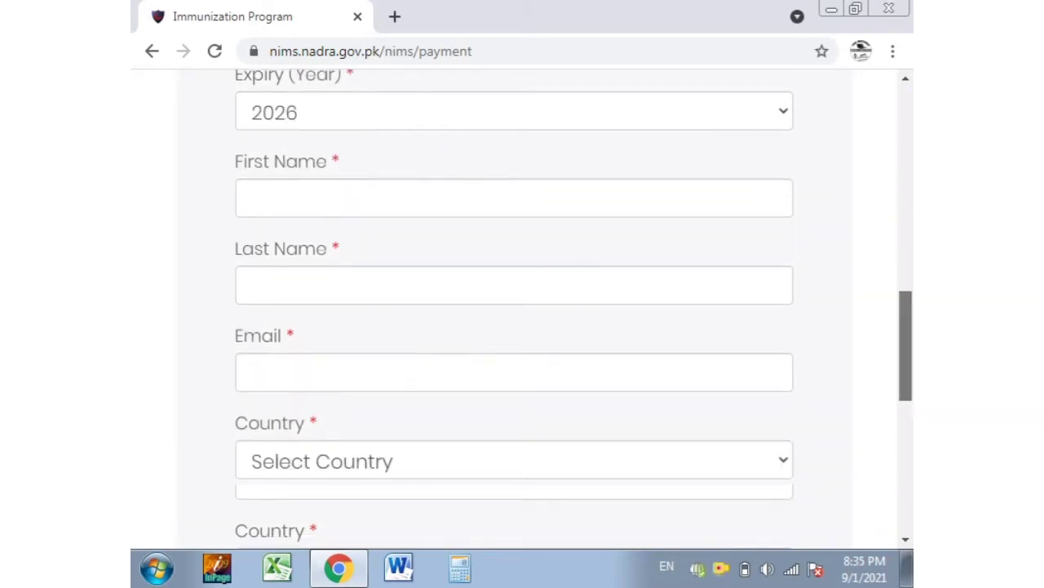
pyautogui.scroll(1, 514, 310)
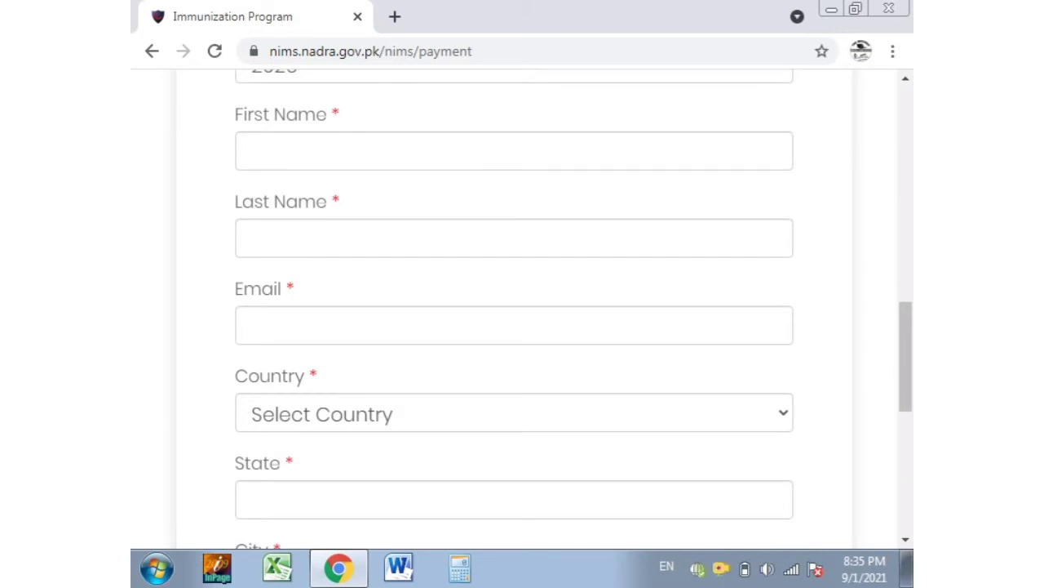
pyautogui.scroll(-2, 514, 311)
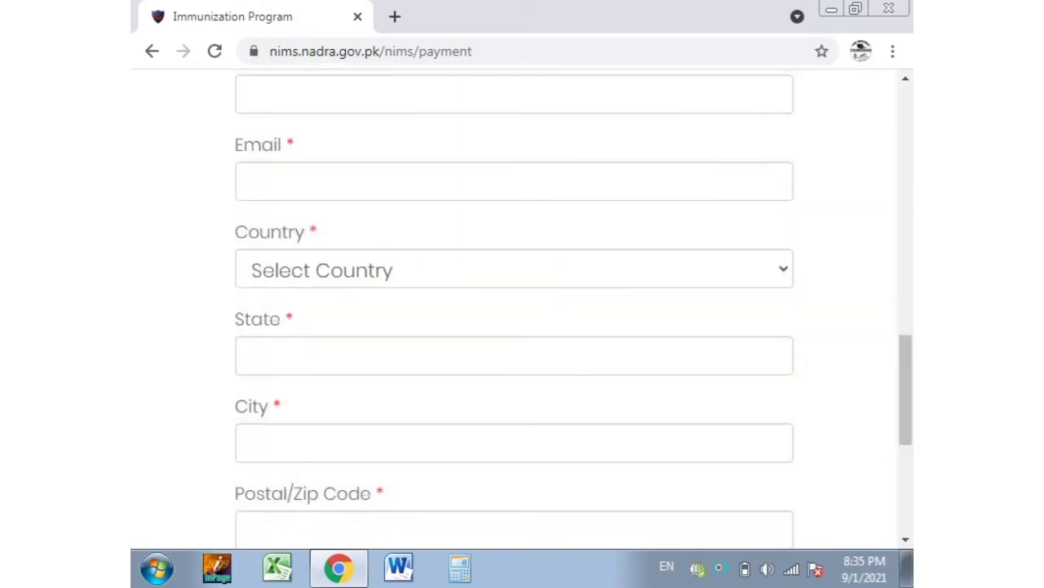
pyautogui.click(514, 270)
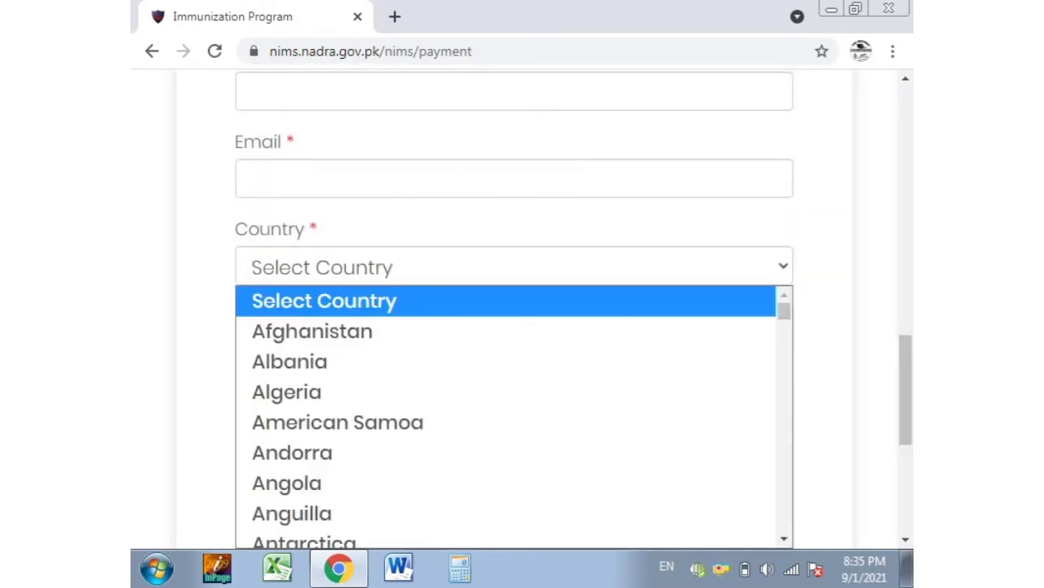
pyautogui.write('pak')
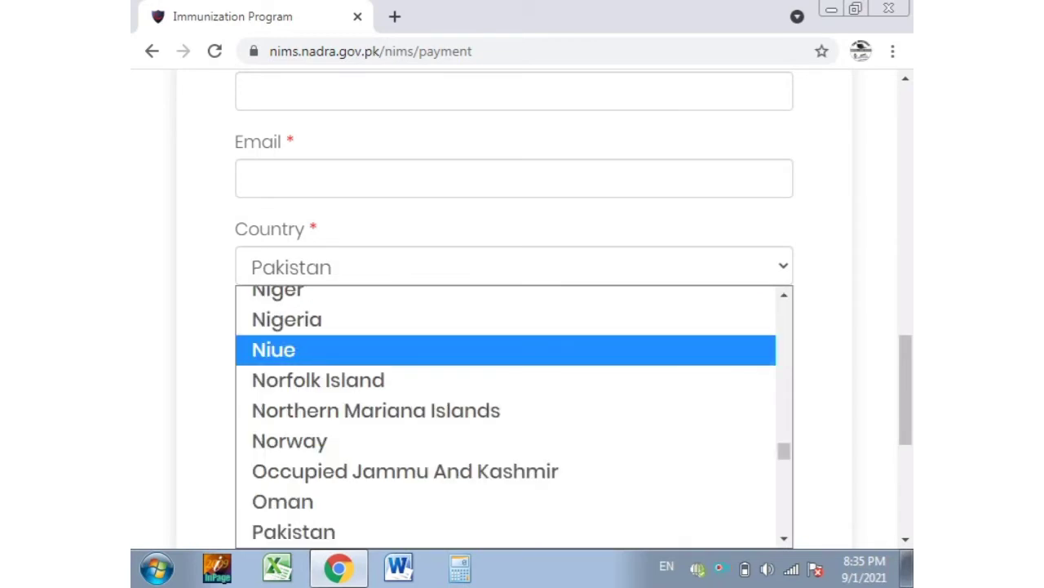
pyautogui.press('Return')
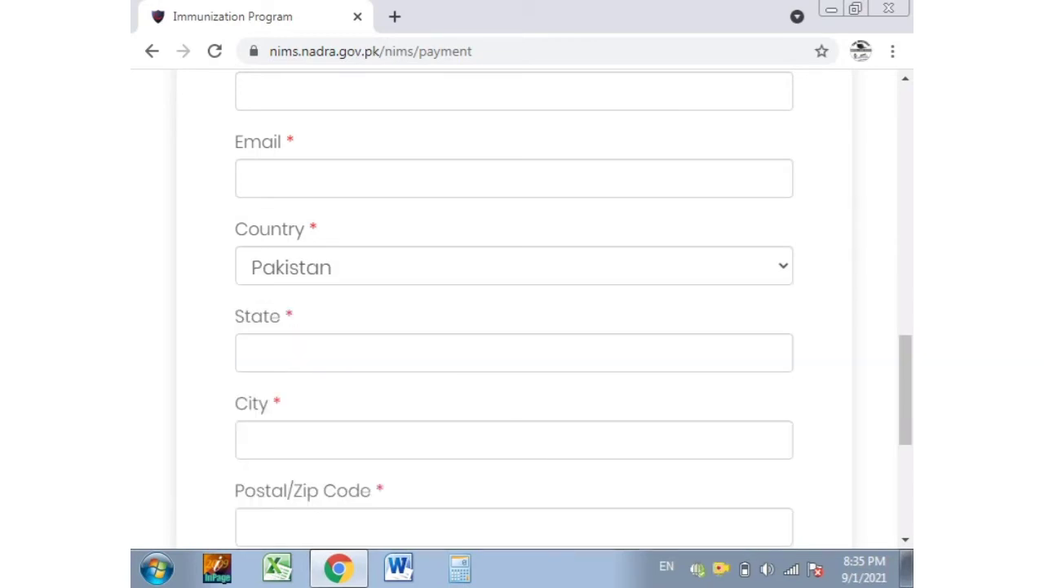
pyautogui.scroll(1, 514, 310)
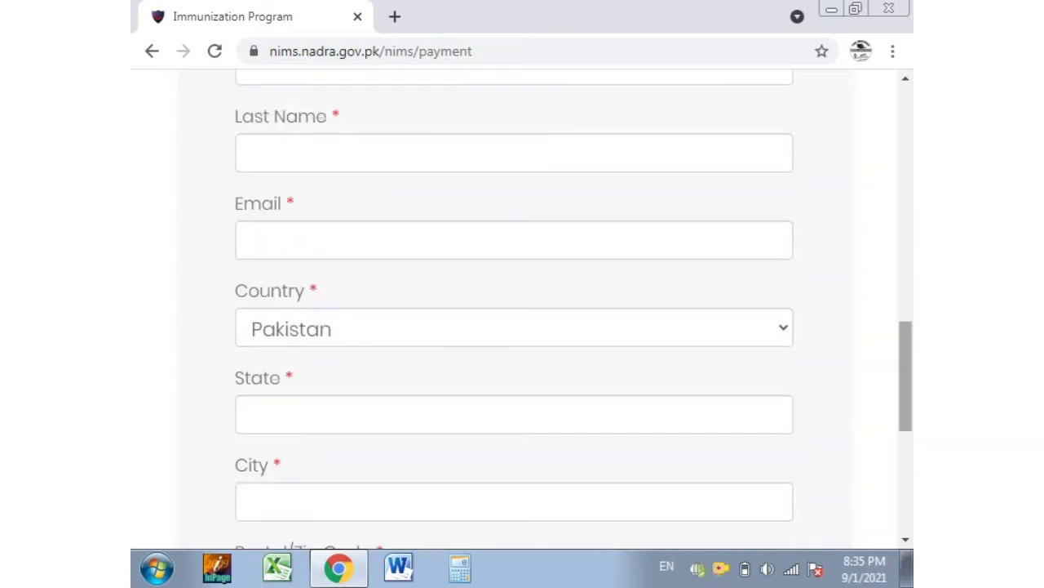
pyautogui.scroll(-3, 514, 310)
pyautogui.click(514, 217)
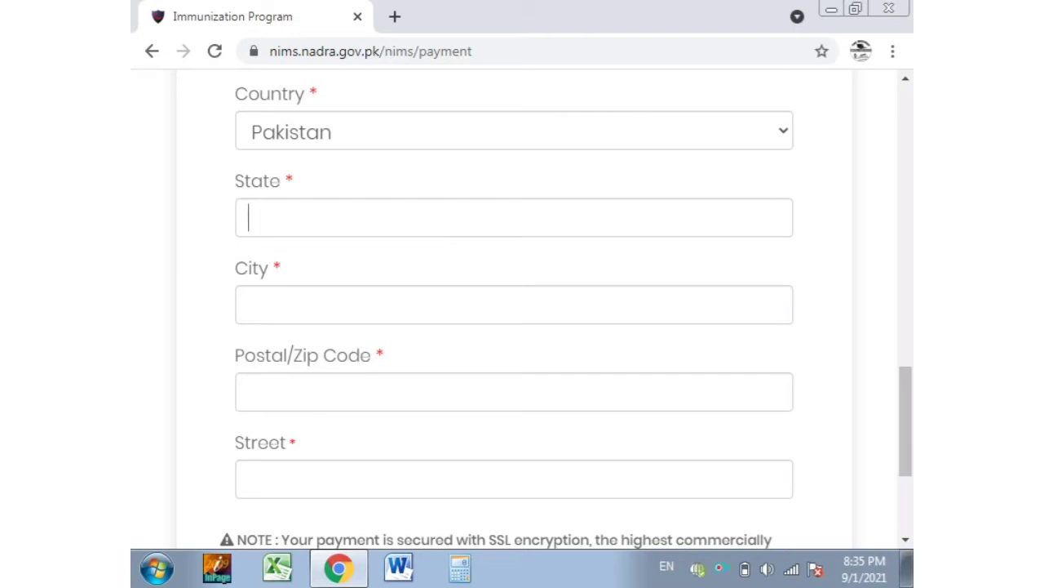
pyautogui.scroll(-3, 514, 310)
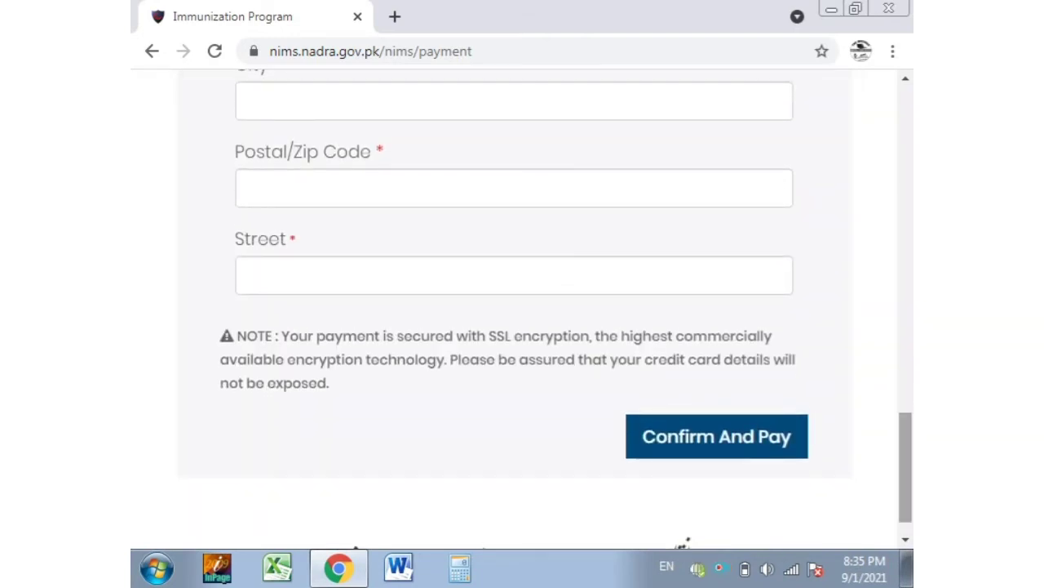
pyautogui.scroll(-1, 514, 310)
pyautogui.scroll(1, 514, 310)
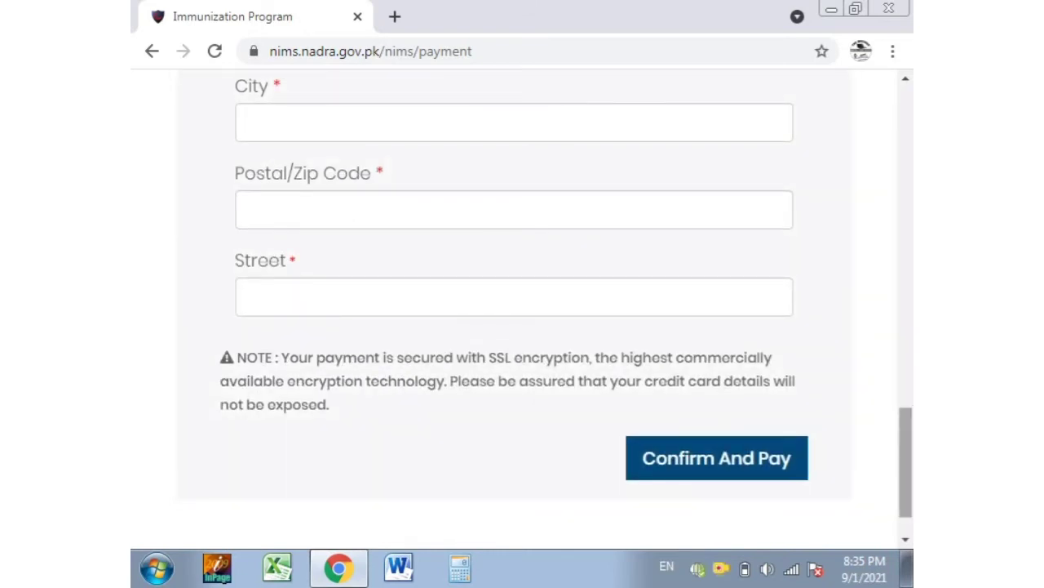
pyautogui.scroll(-1, 514, 310)
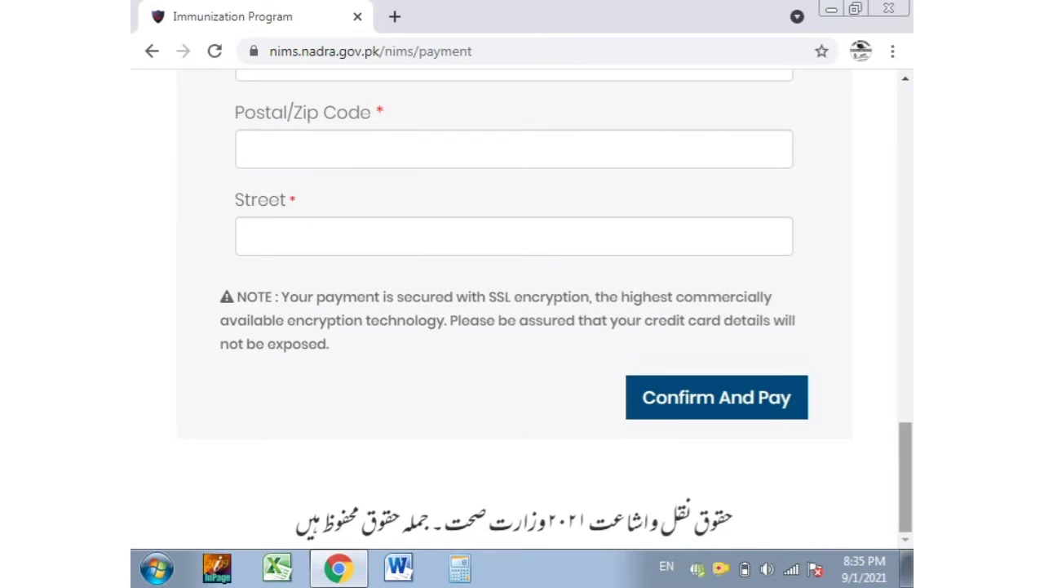
pyautogui.scroll(2, 681, 544)
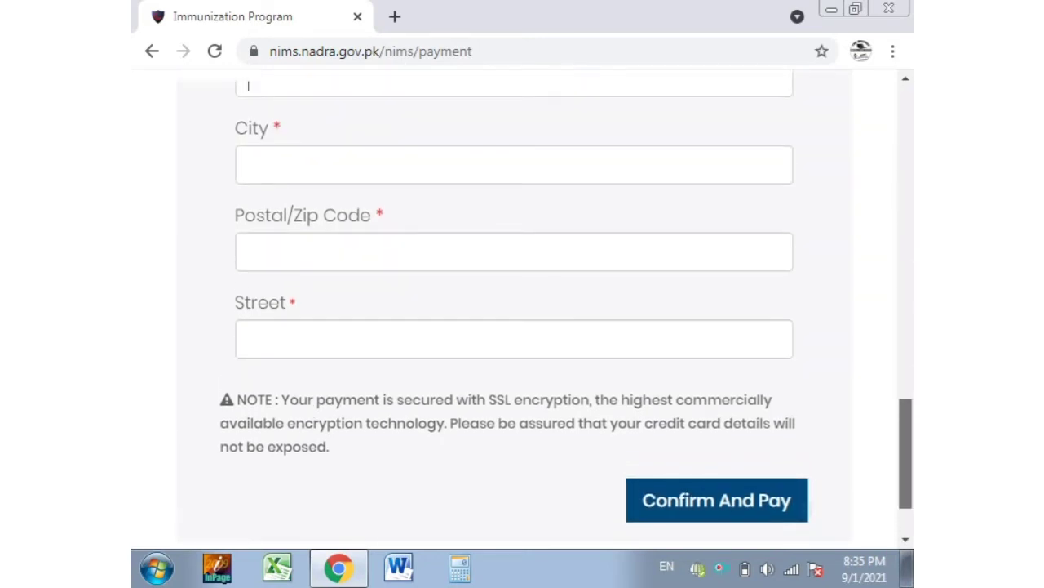
pyautogui.scroll(9, 514, 310)
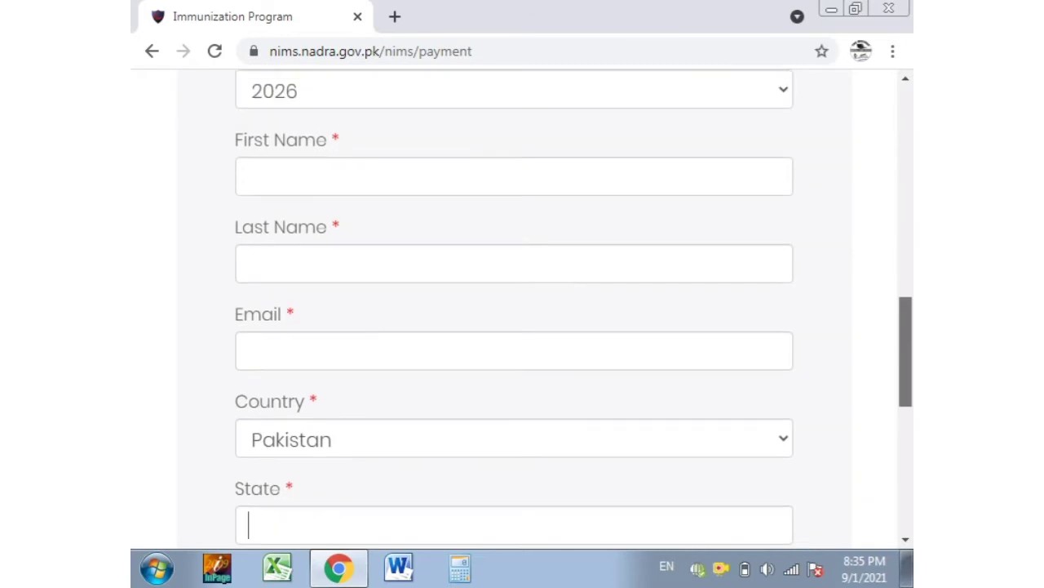
pyautogui.scroll(4, 515, 310)
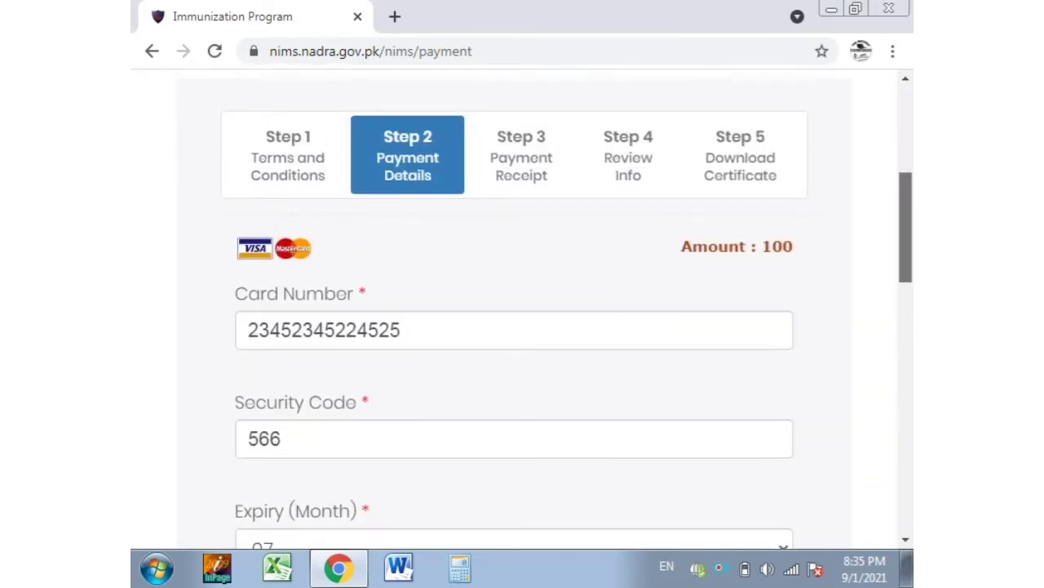
# - Change the card expiry to month 06 and year 2024
pyautogui.doubleClick(324, 328)
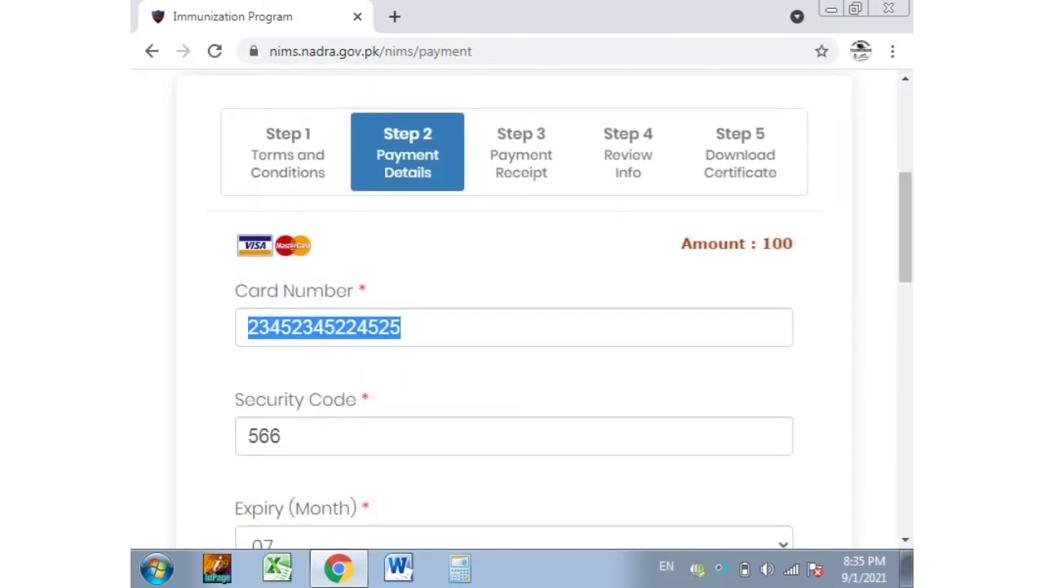
pyautogui.press('Tab')
pyautogui.press('Tab')
pyautogui.hotkey('alt', 'Down')
pyautogui.press('Up')
pyautogui.press('Up')
pyautogui.press('Down')
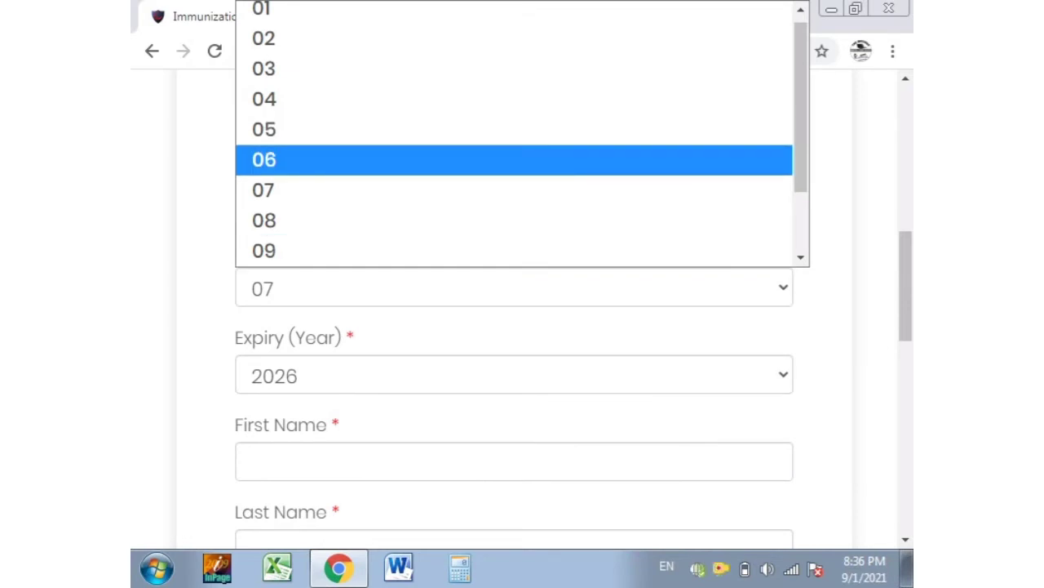
pyautogui.press('Return')
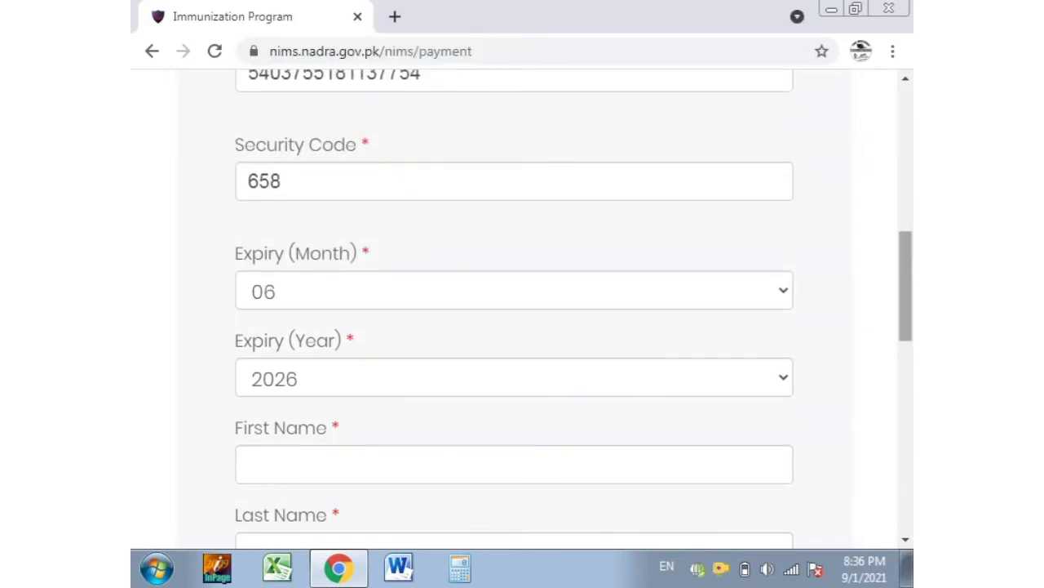
pyautogui.scroll(-3, 514, 310)
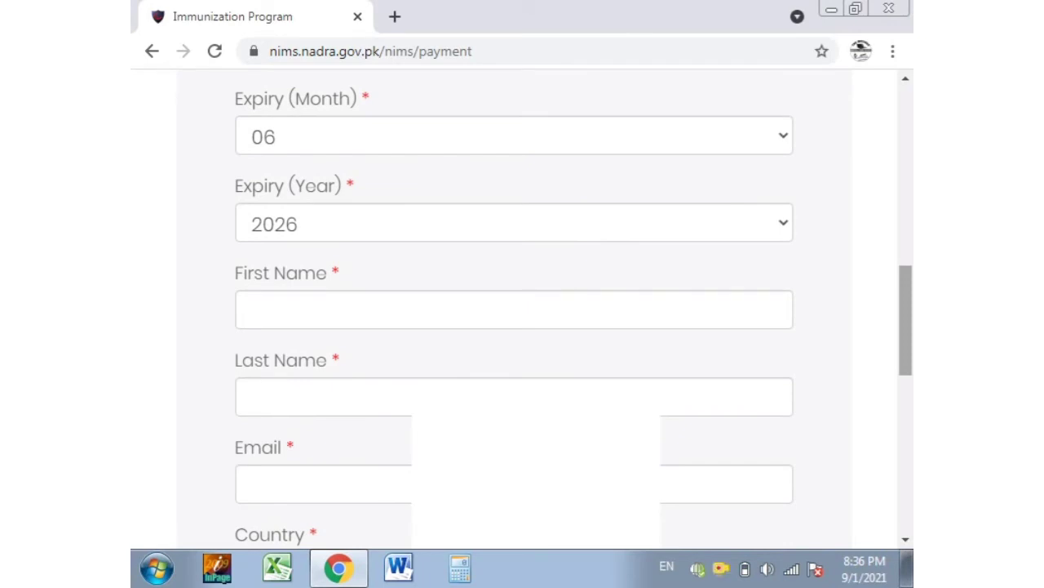
pyautogui.press('Tab')
pyautogui.hotkey('alt', 'Down')
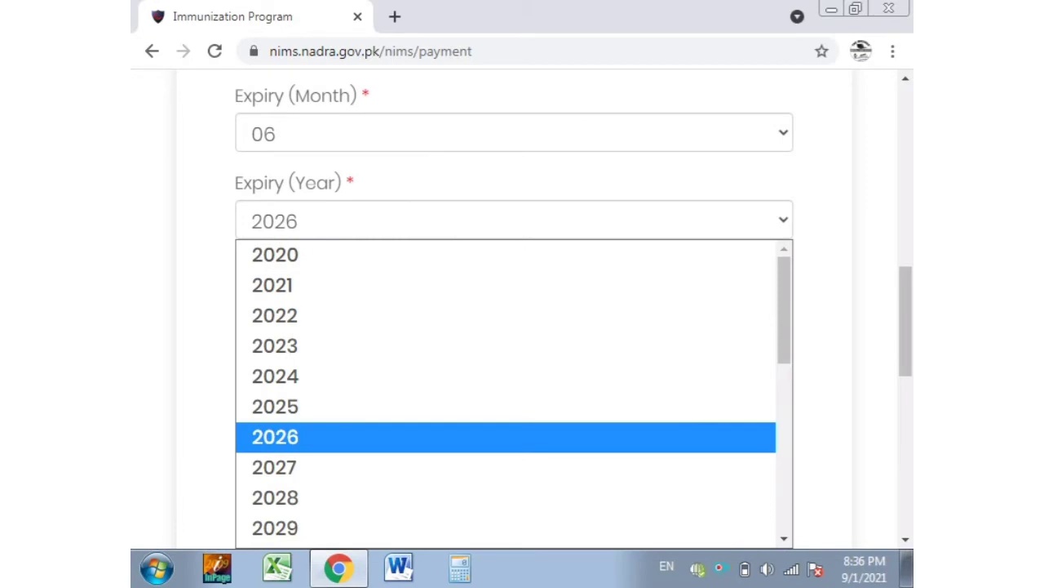
pyautogui.press('Up')
pyautogui.press('Up')
pyautogui.press('Up')
pyautogui.press('Up')
pyautogui.press('Up')
pyautogui.press('Down')
pyautogui.press('Down')
pyautogui.press('Down')
pyautogui.press('Return')
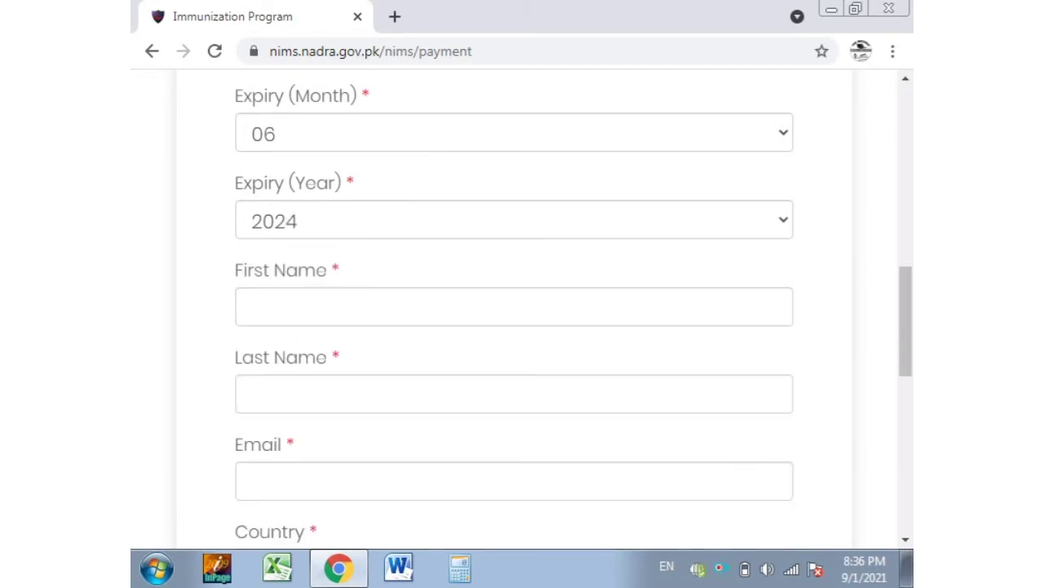
# - Fill the cardholder's first and last name from the browser's autofill suggestions
pyautogui.click(249, 307)
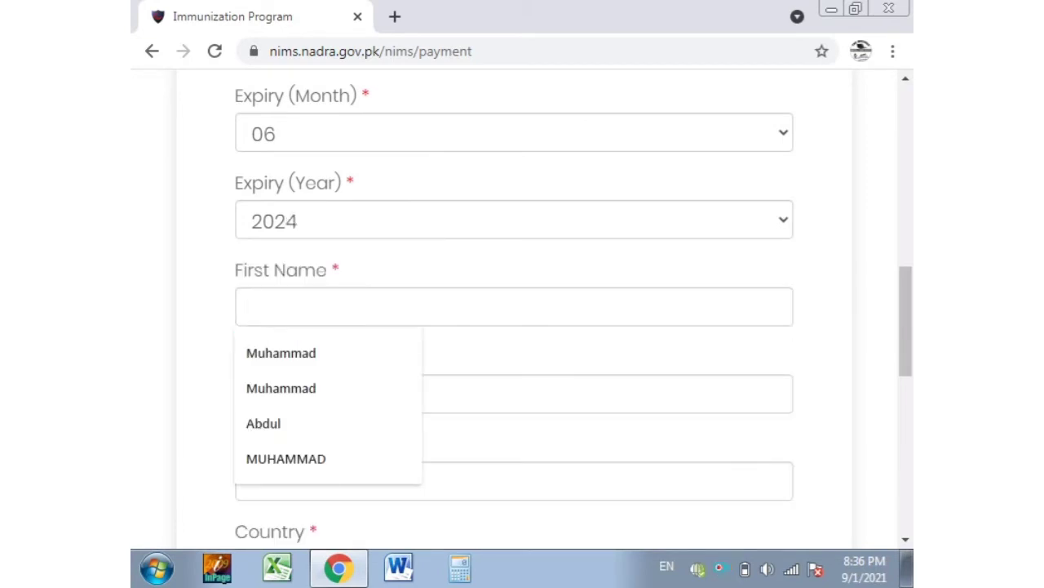
pyautogui.press('Down')
pyautogui.press('Return')
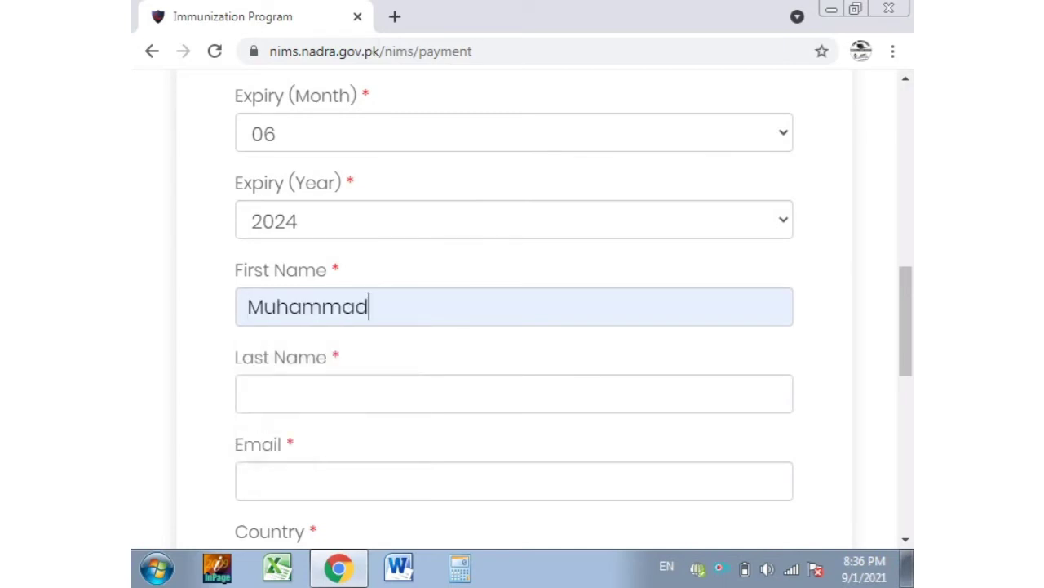
pyautogui.click(248, 393)
pyautogui.press('Down')
pyautogui.press('Return')
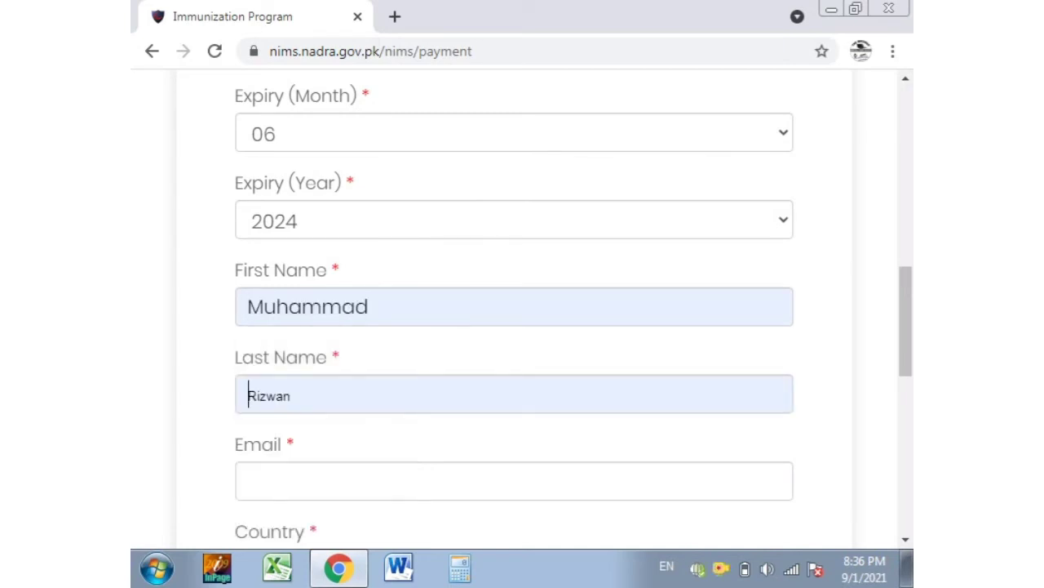
# - Type the cardholder's contact e-mail address into the Email field
pyautogui.scroll(-3, 515, 310)
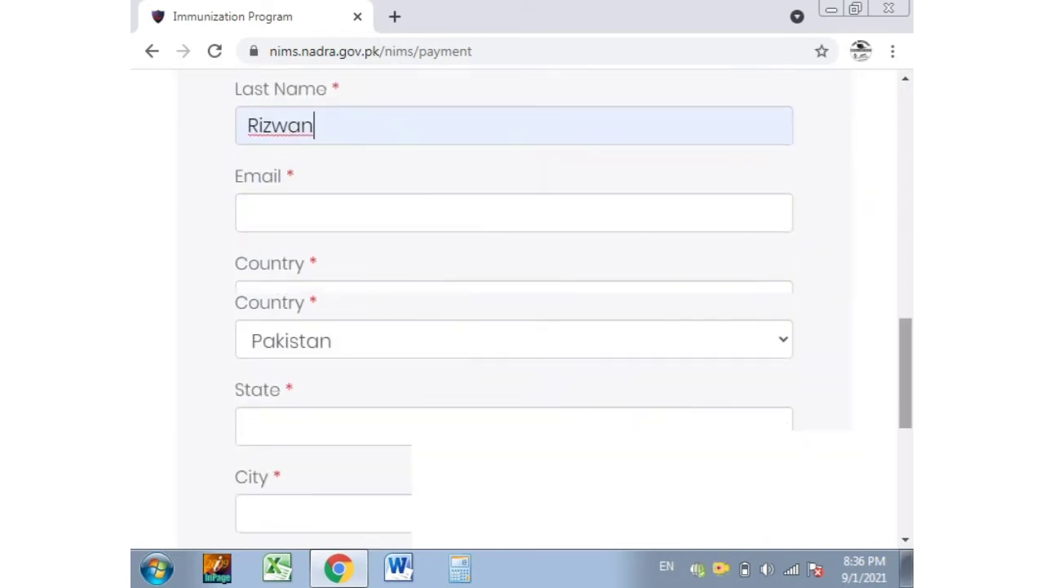
pyautogui.scroll(1, 514, 310)
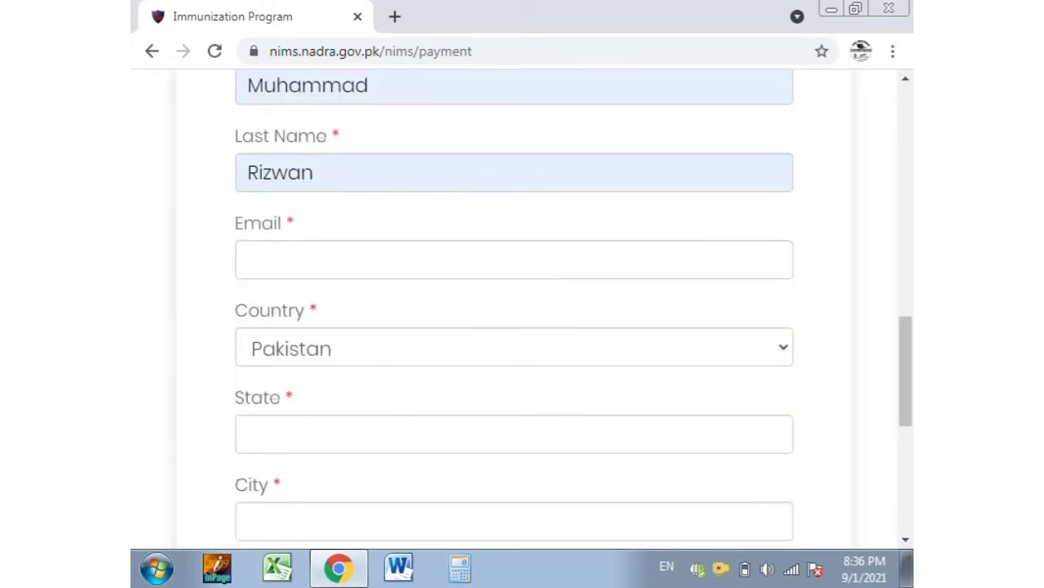
pyautogui.click(514, 260)
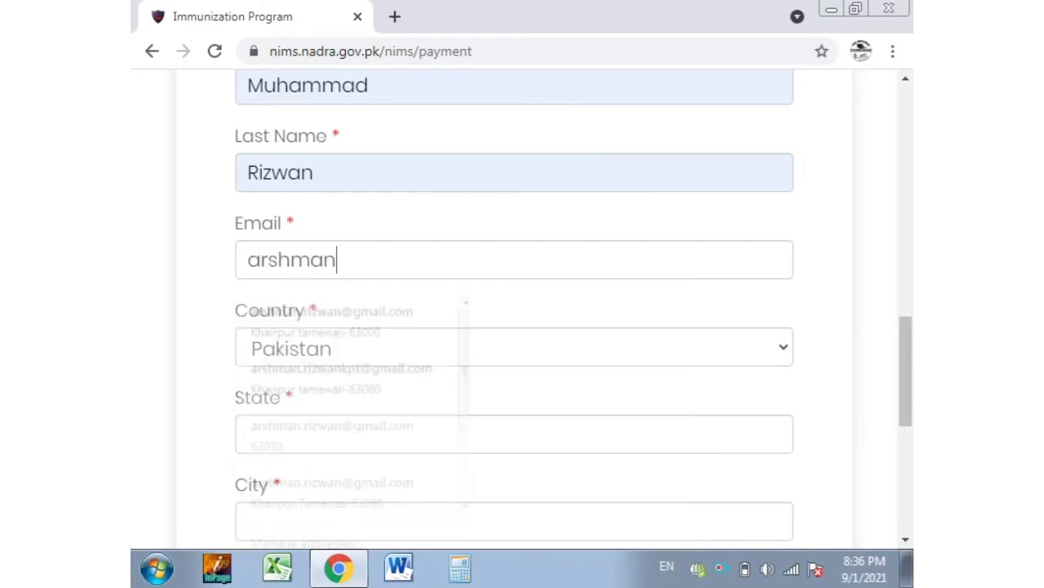
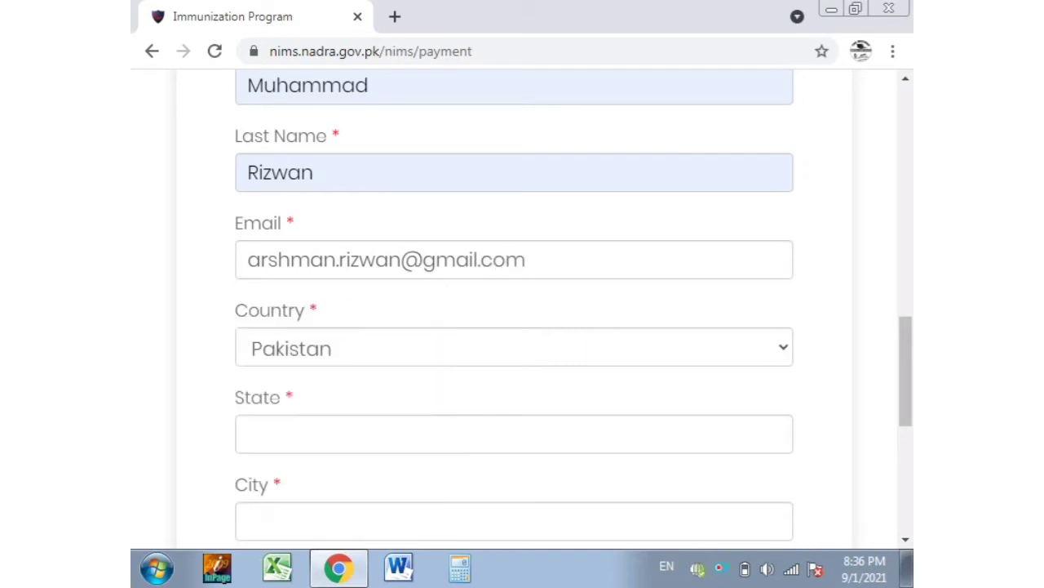
pyautogui.scroll(-3, 514, 310)
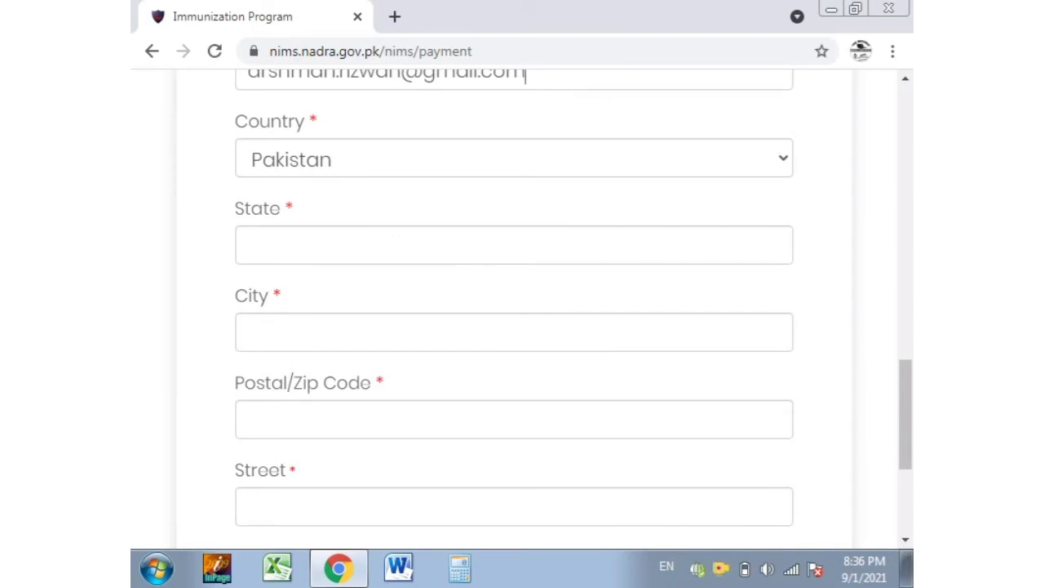
# - Keep Pakistan as the billing country
pyautogui.press('Tab')
pyautogui.hotkey('alt', 'Down')
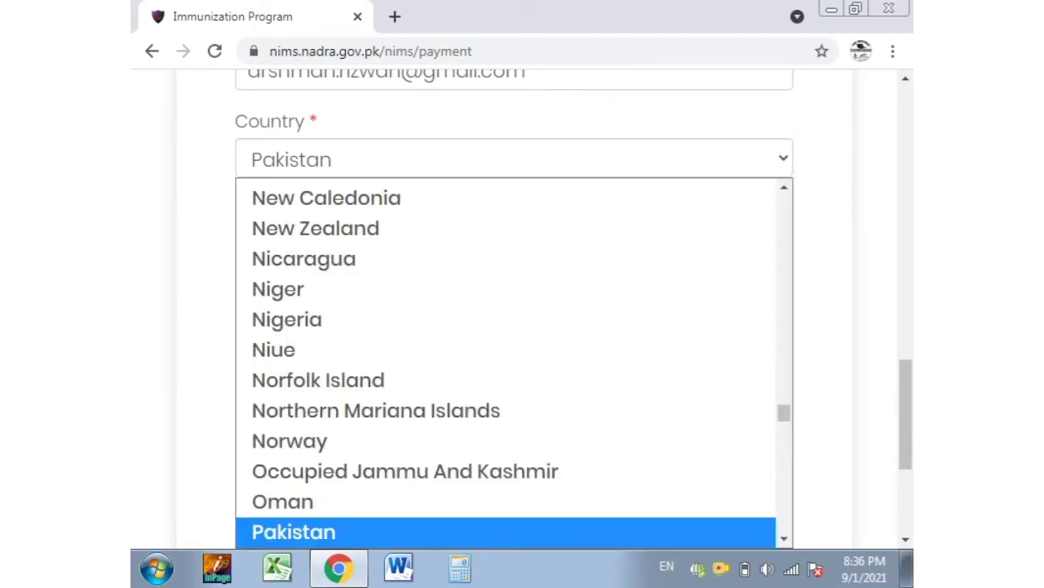
pyautogui.press('Down')
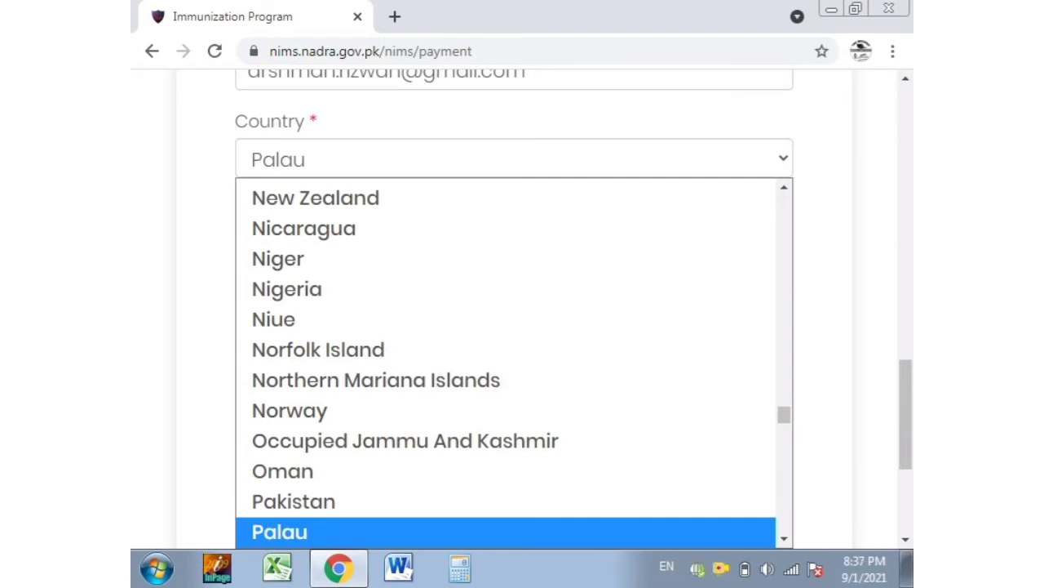
pyautogui.press('Up')
pyautogui.press('Return')
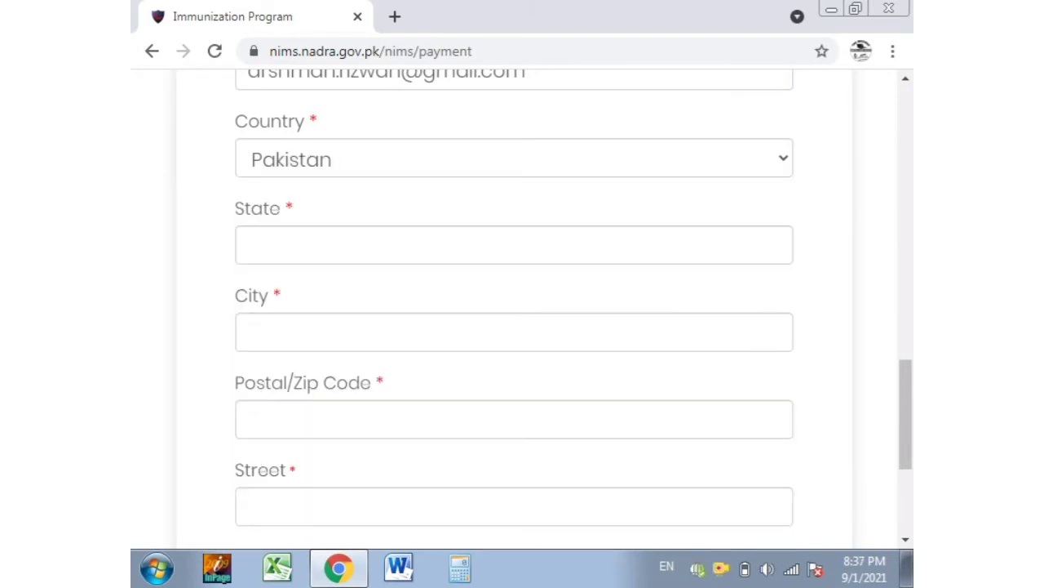
# - Enter state Punjab, city Bahwalpur and postal code 63000
pyautogui.click(249, 245)
pyautogui.write('Punjab')
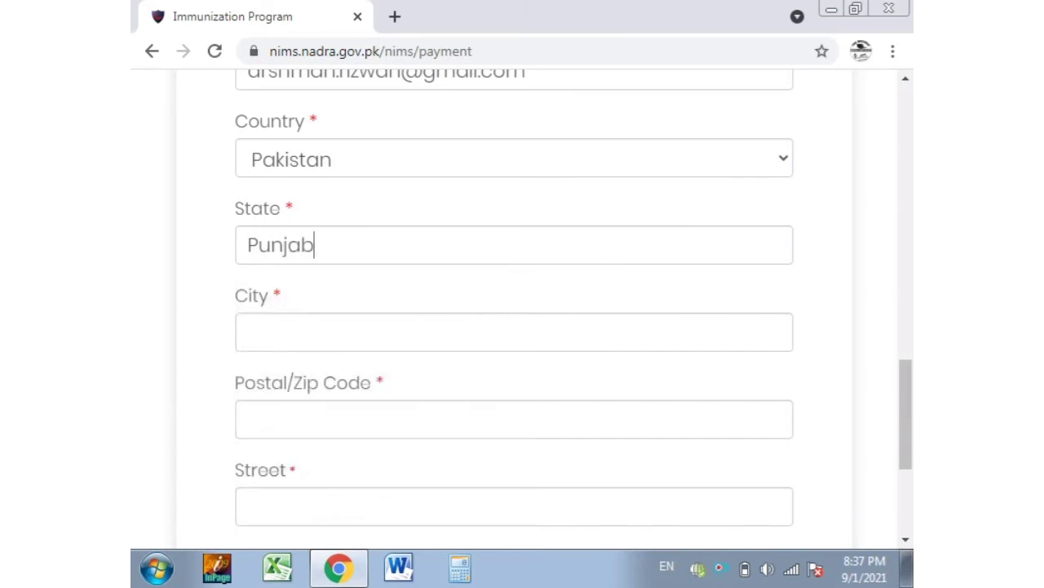
pyautogui.click(514, 331)
pyautogui.write('B')
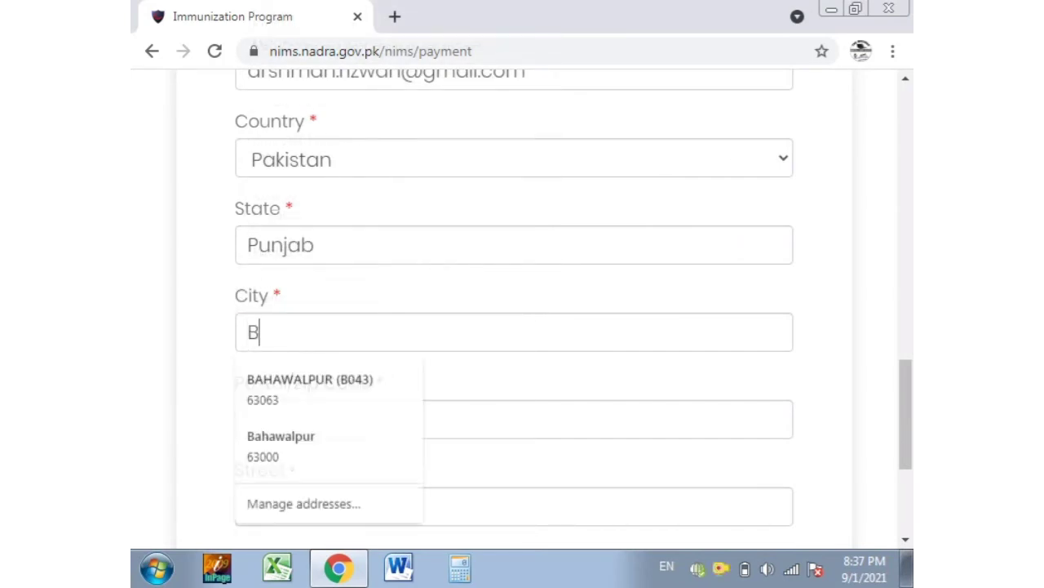
pyautogui.write('ahwalpur')
pyautogui.press('Tab')
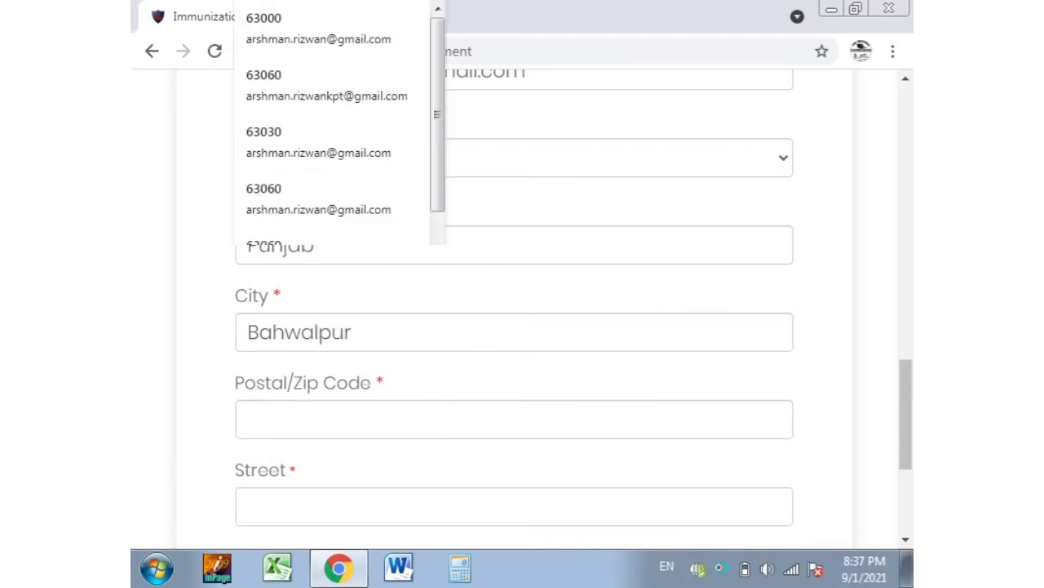
pyautogui.write('63')
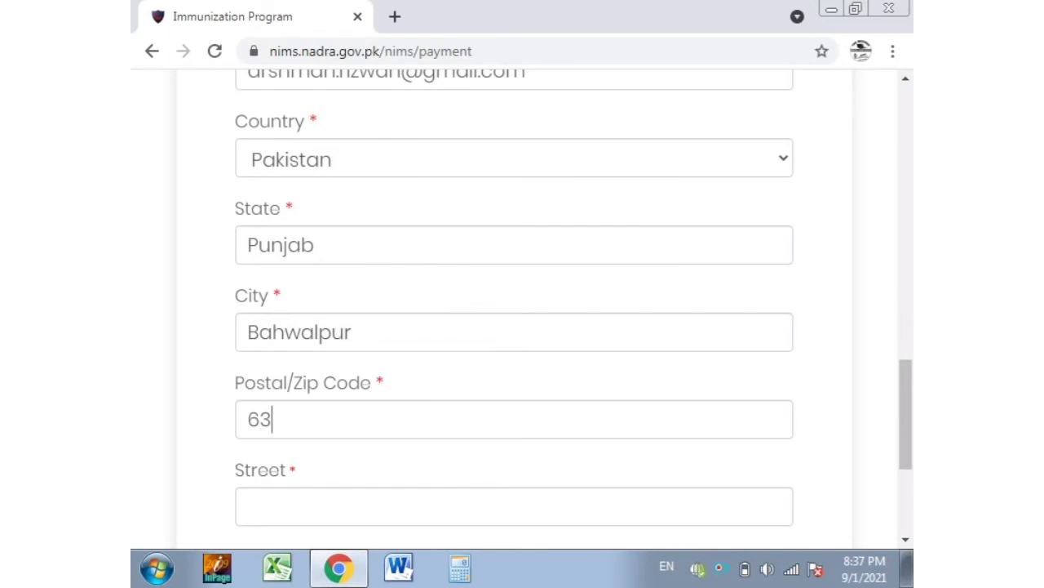
pyautogui.write('000')
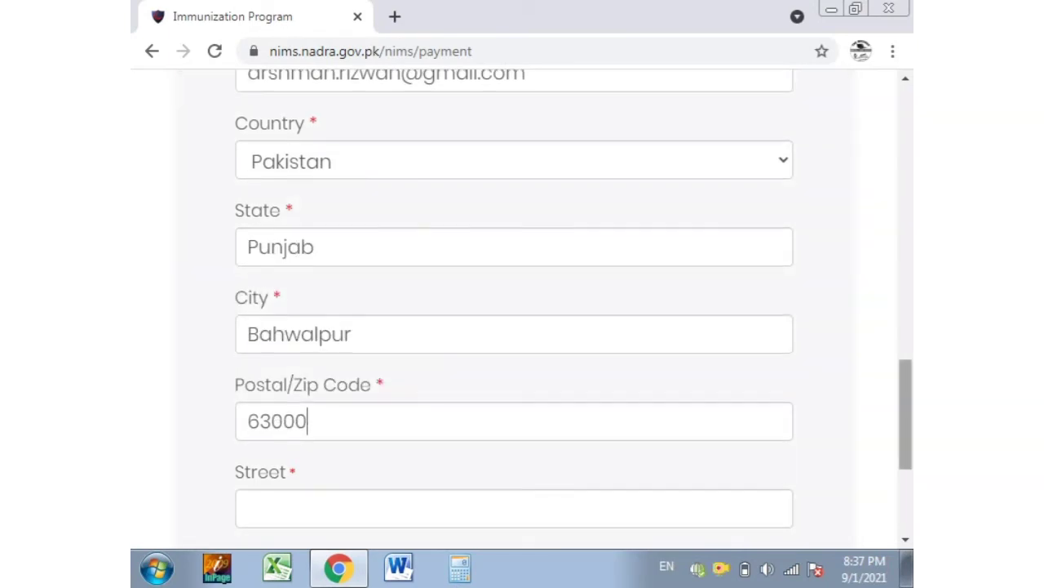
pyautogui.scroll(-3, 687, 543)
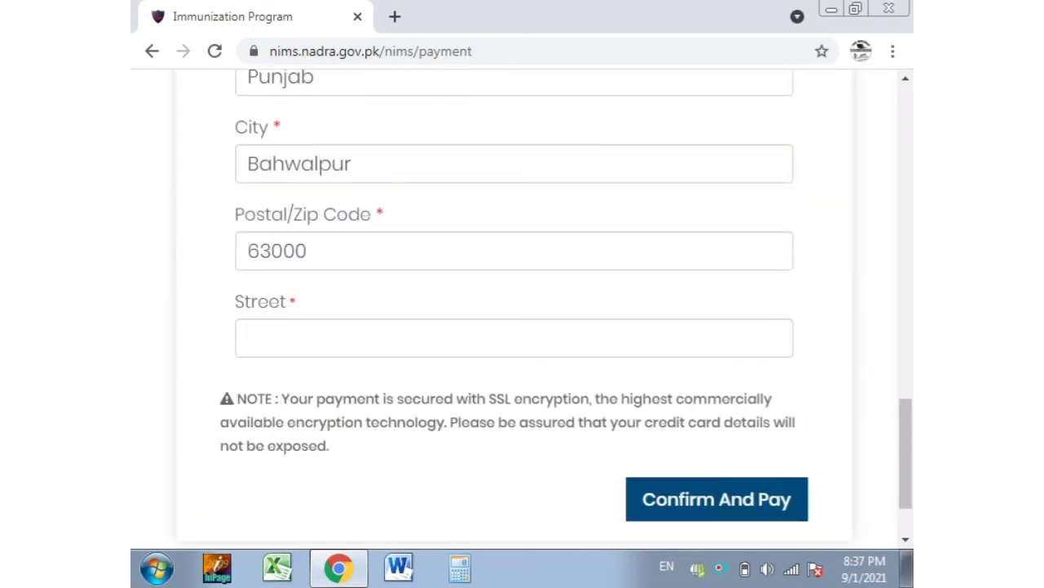
# - Type the street address and move focus to Confirm And Pay
pyautogui.click(249, 338)
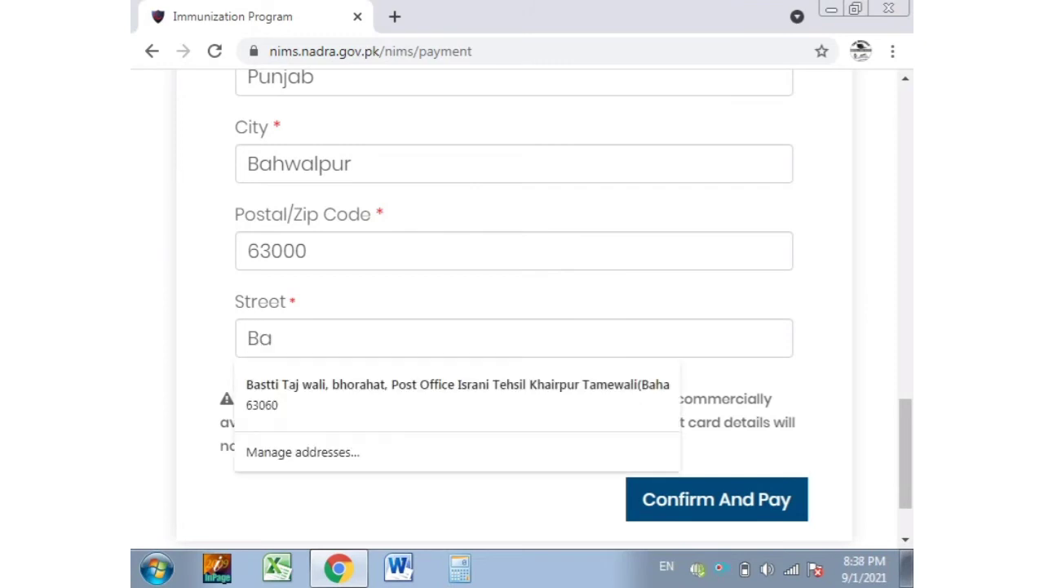
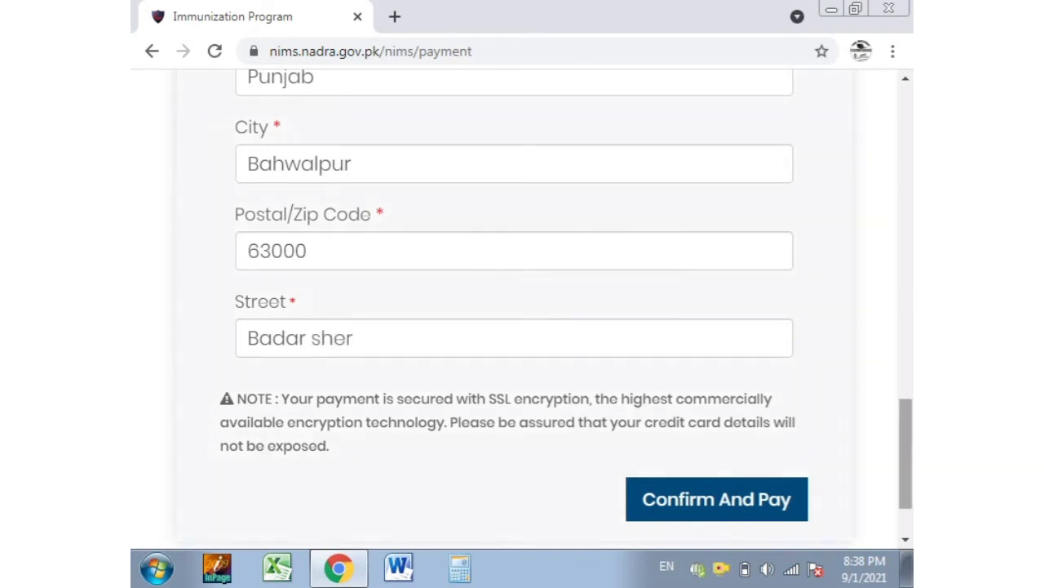
pyautogui.scroll(-2, 717, 397)
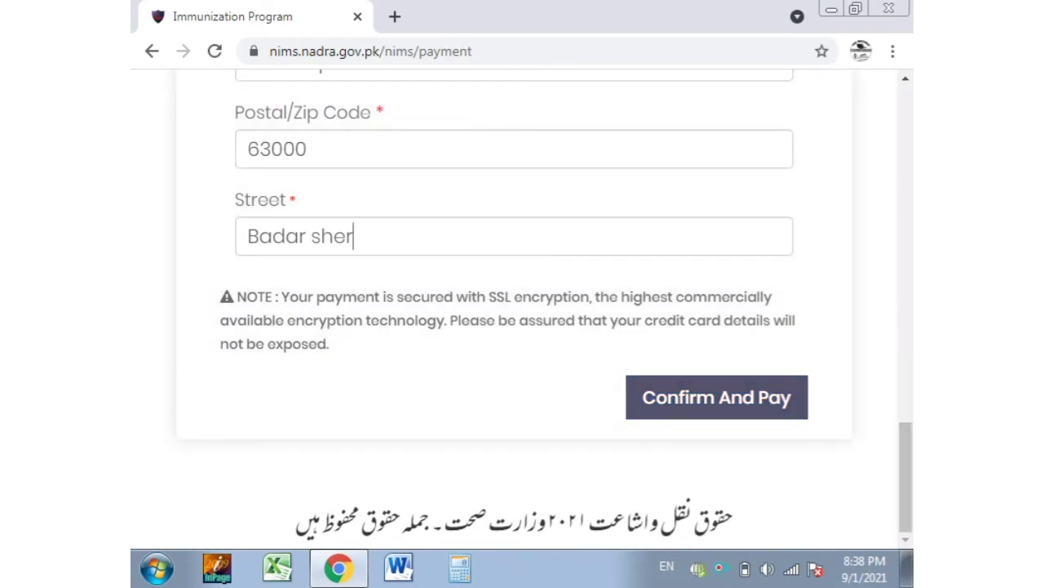
pyautogui.press('Tab')
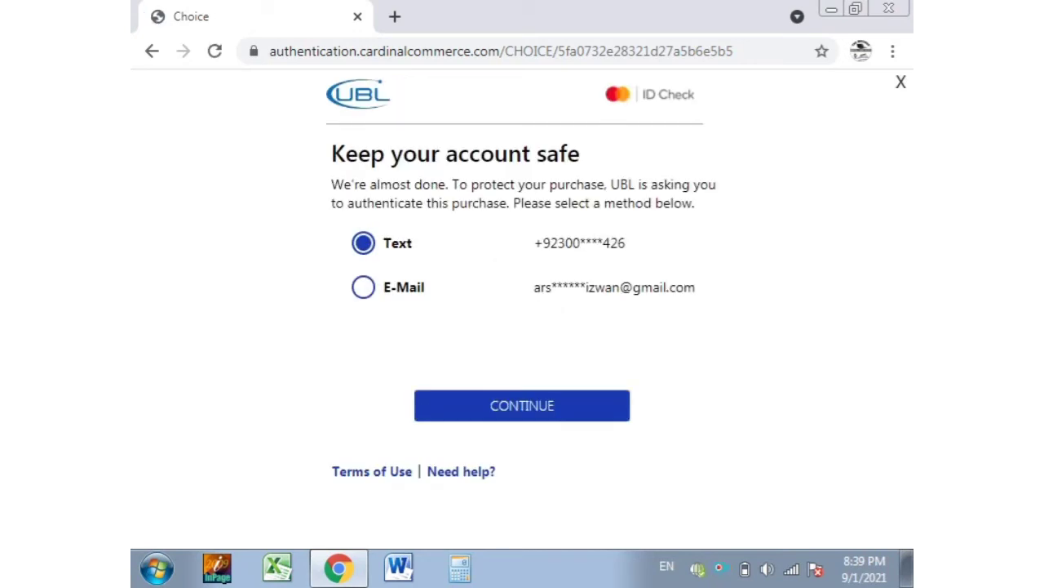
# - Keep Text selected and continue to get the code by text message
pyautogui.press('Return')
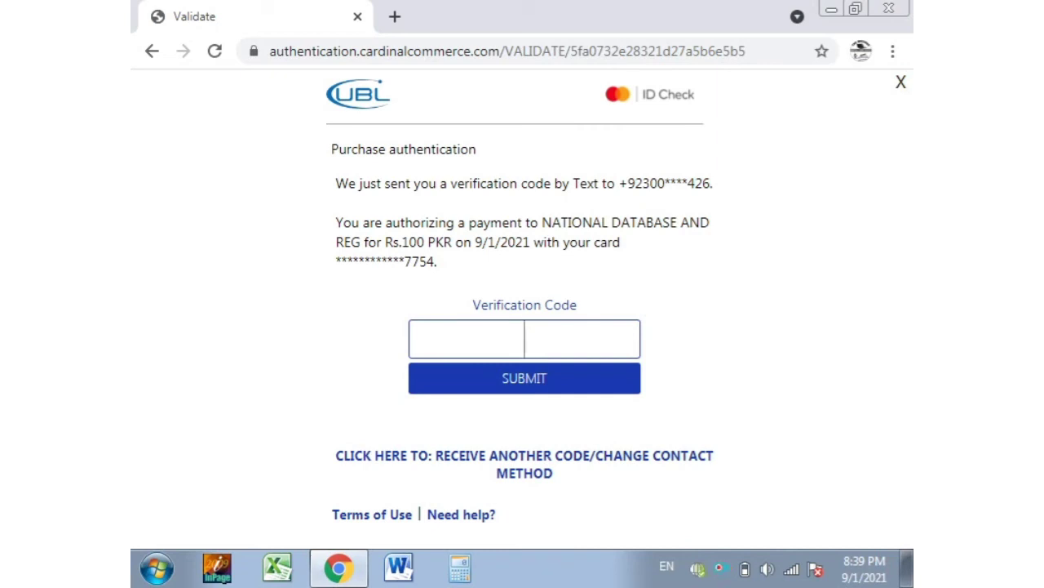
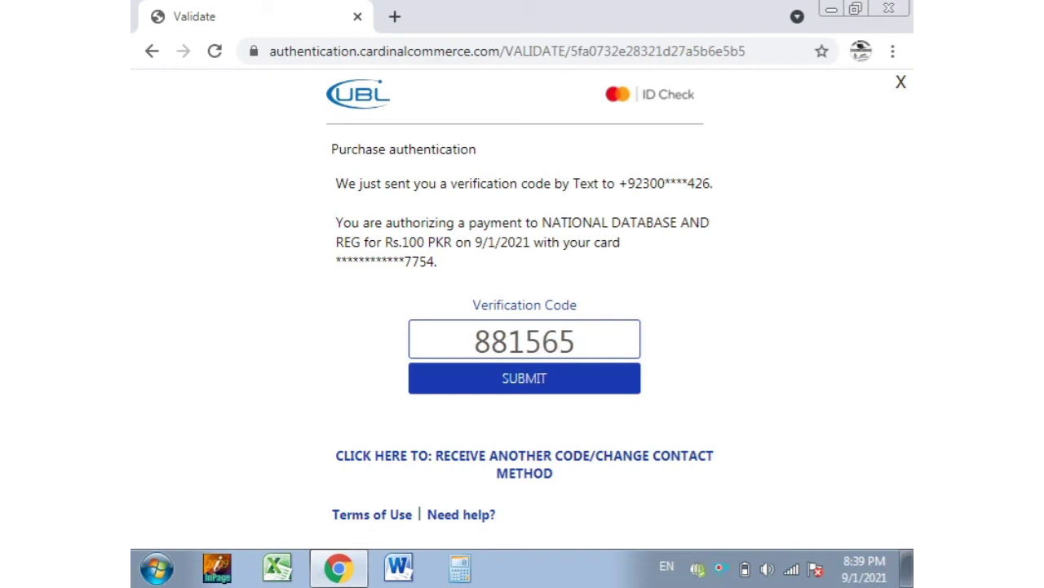
# - Enter the six-digit texted verification code, fixing mistyped digits, and submit it
pyautogui.press('Return')
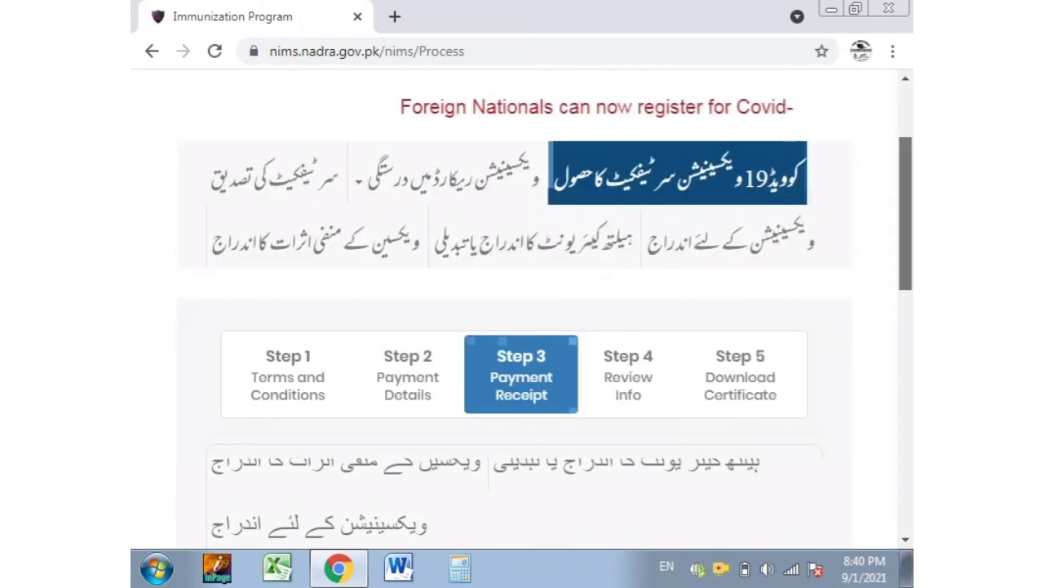
# - Continue from the Payment Receipt page to the Step 4 Review Info page
pyautogui.scroll(-4, 522, 327)
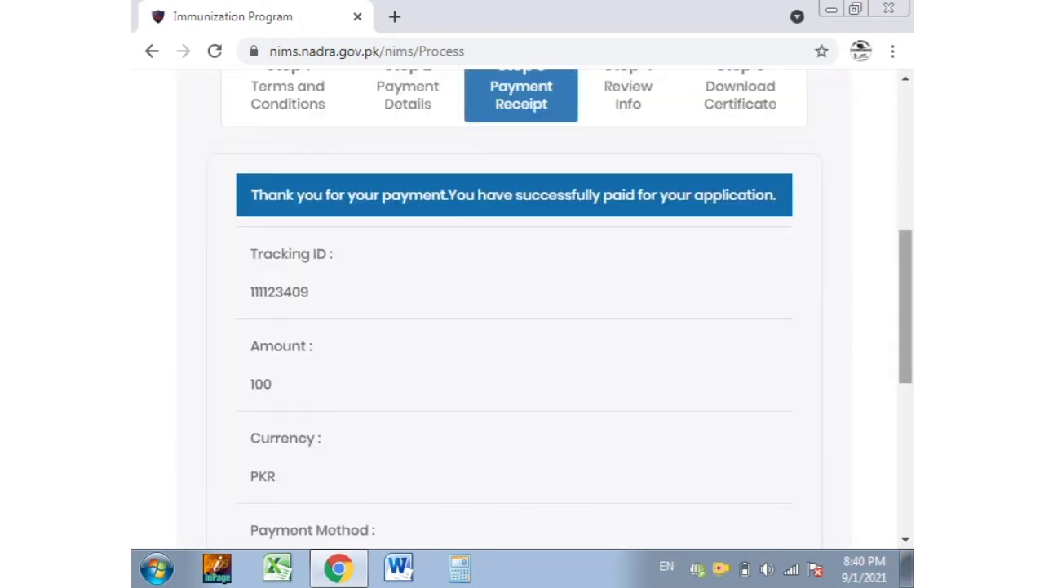
pyautogui.scroll(-5, 522, 327)
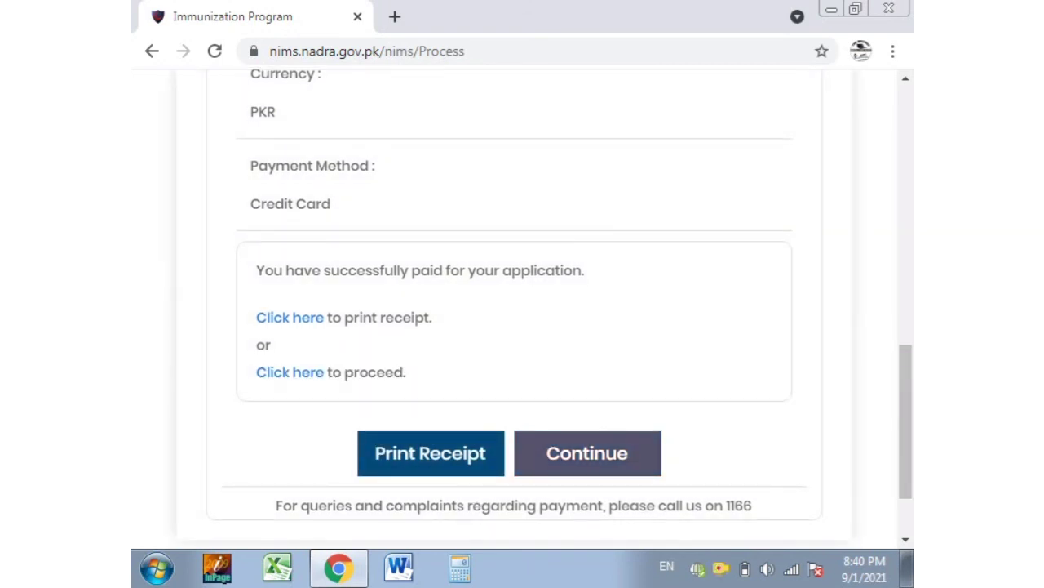
pyautogui.click(586, 453)
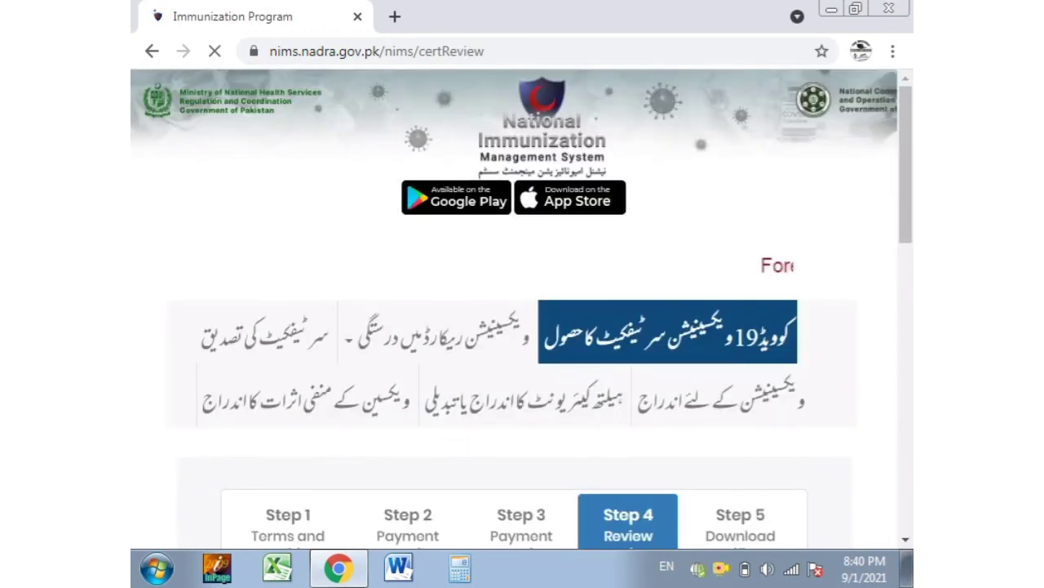
# - Submit the reviewed personal details on the Review Info form to reach Step 5 Download Certificate
pyautogui.scroll(-1, 522, 309)
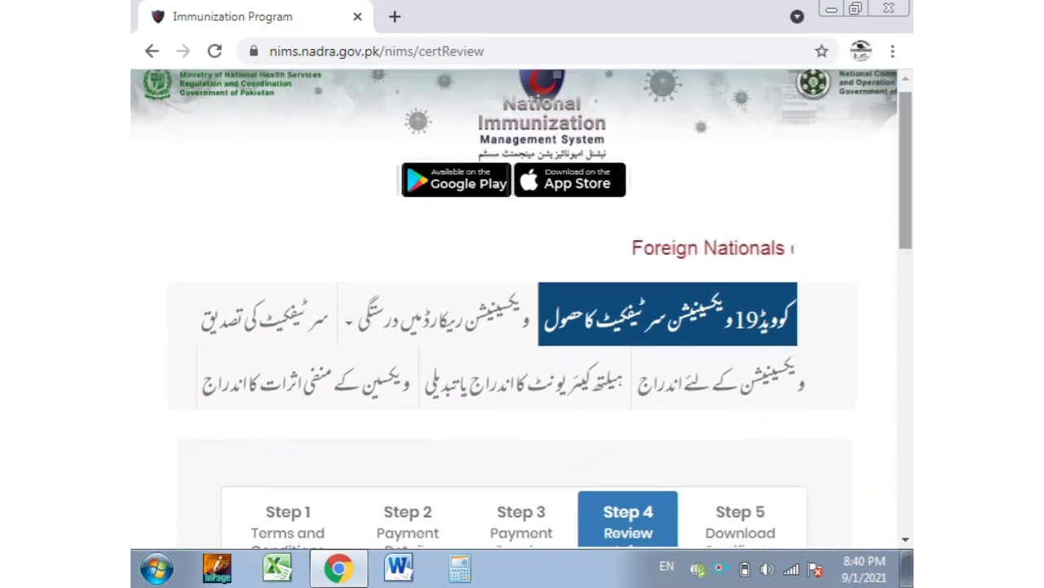
pyautogui.scroll(-5, 522, 309)
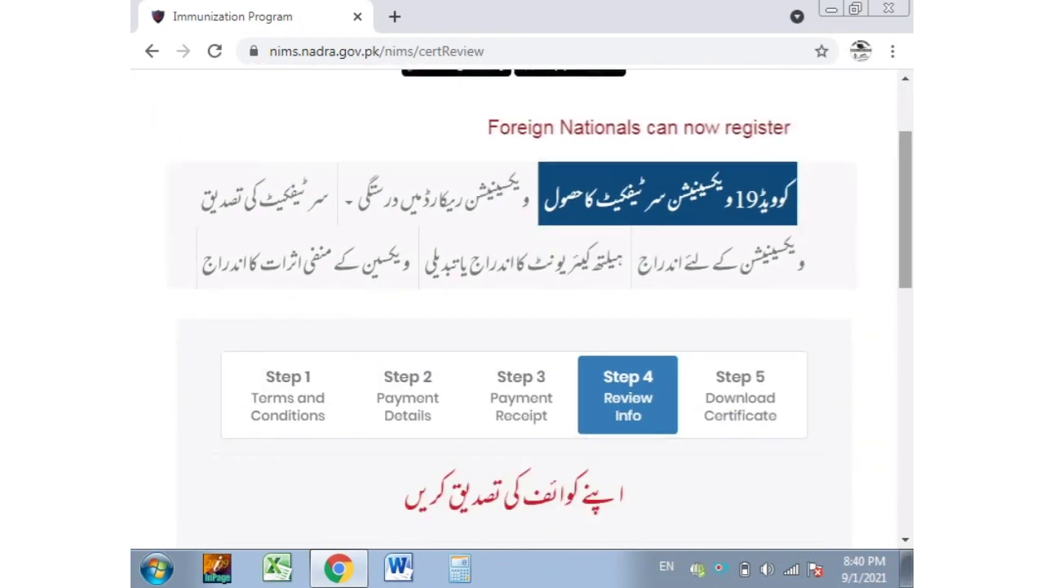
pyautogui.scroll(5, 523, 309)
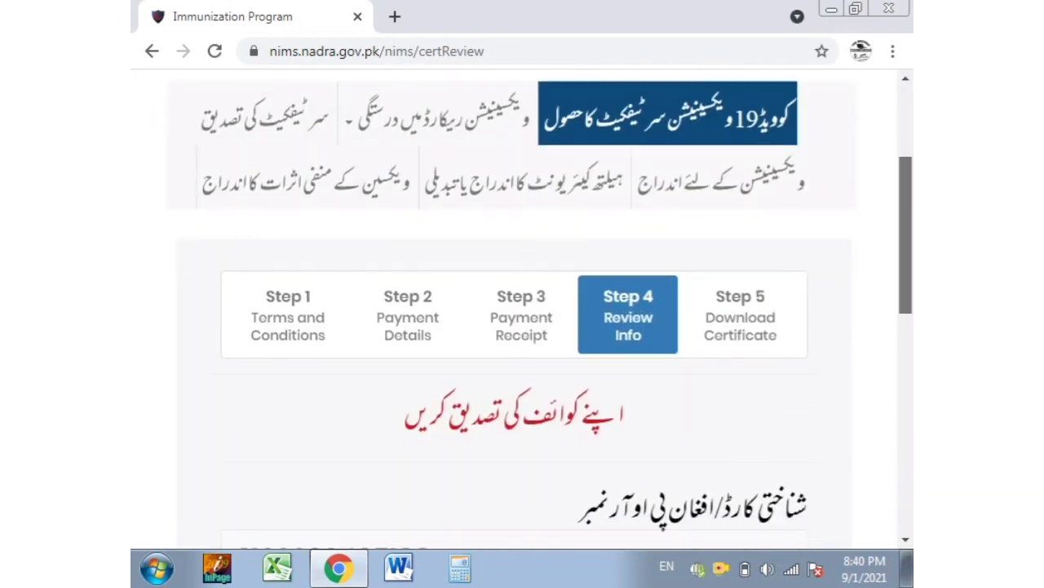
pyautogui.scroll(-5, 523, 309)
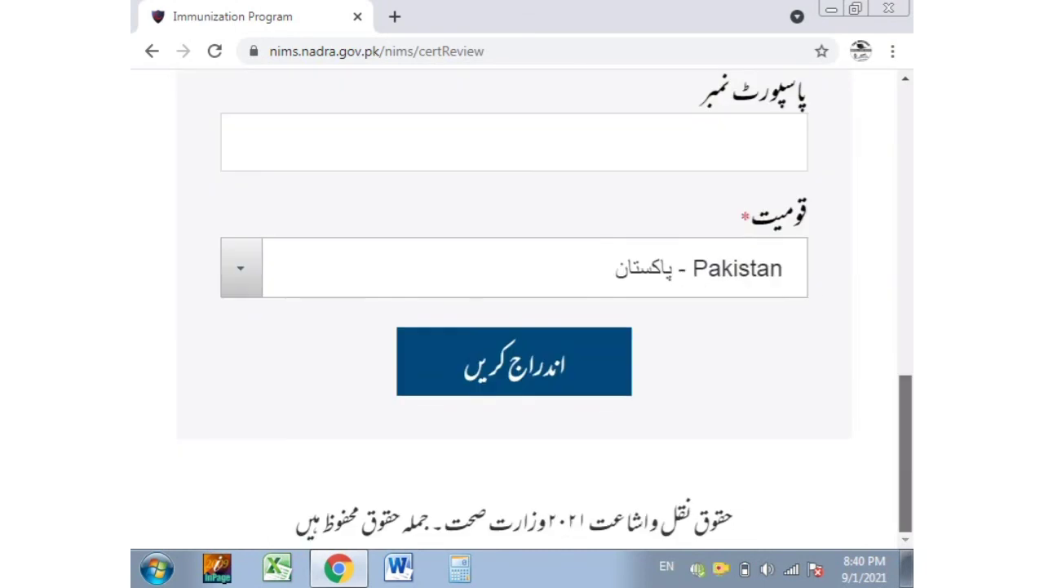
pyautogui.scroll(1, 523, 309)
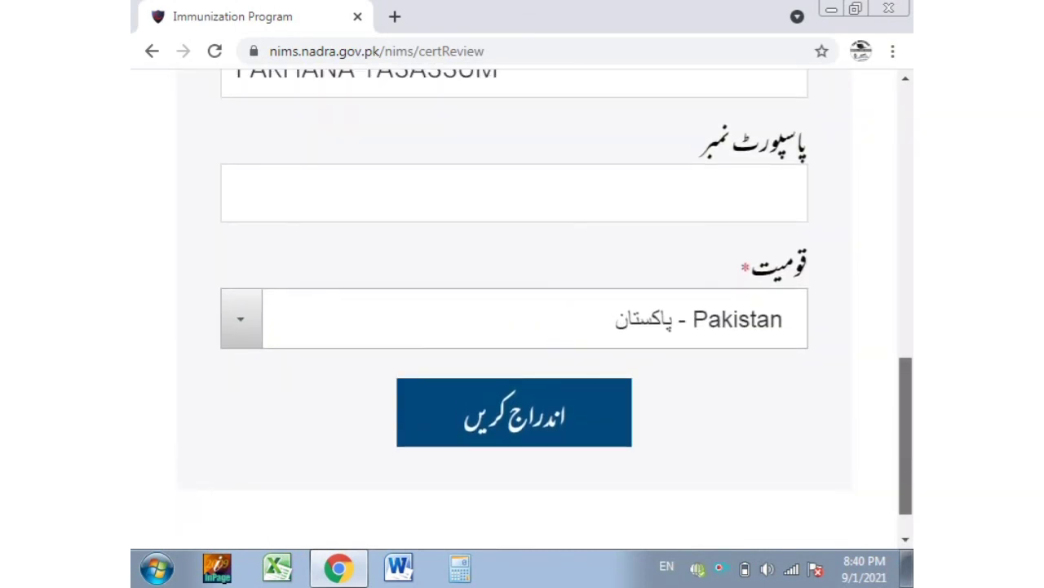
pyautogui.scroll(-1, 522, 310)
pyautogui.scroll(-1, 522, 310)
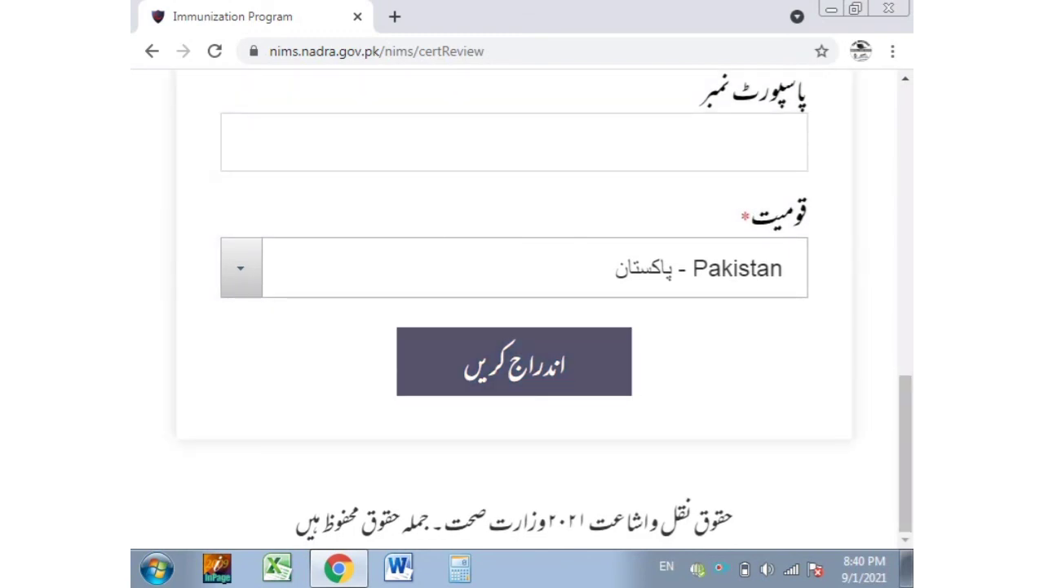
pyautogui.click(514, 361)
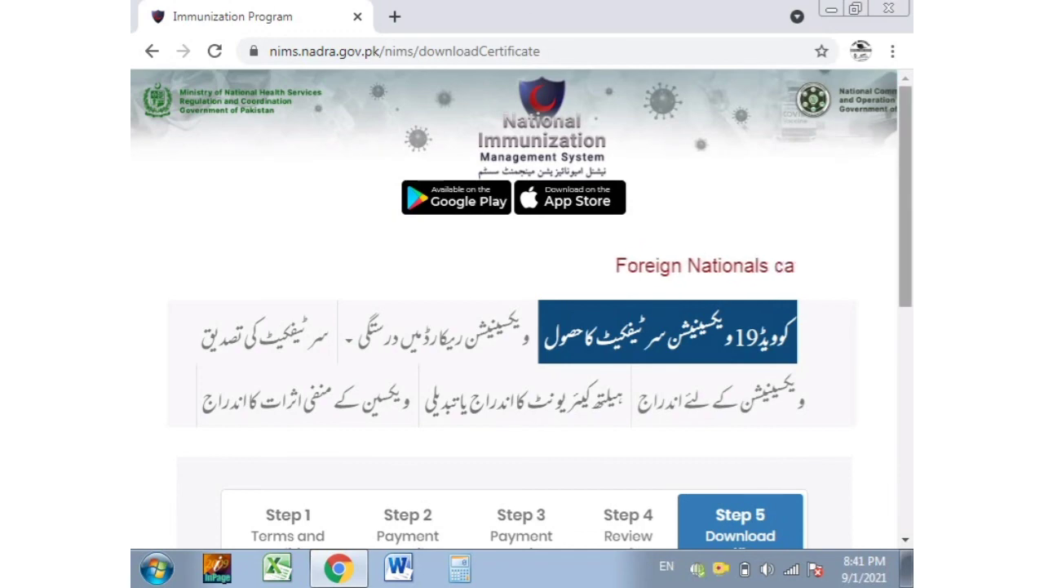
# - Download the Urdu certificate as Generate_Certifica….pdf (397 KB) and check the downloaded file's options
pyautogui.scroll(-3, 522, 326)
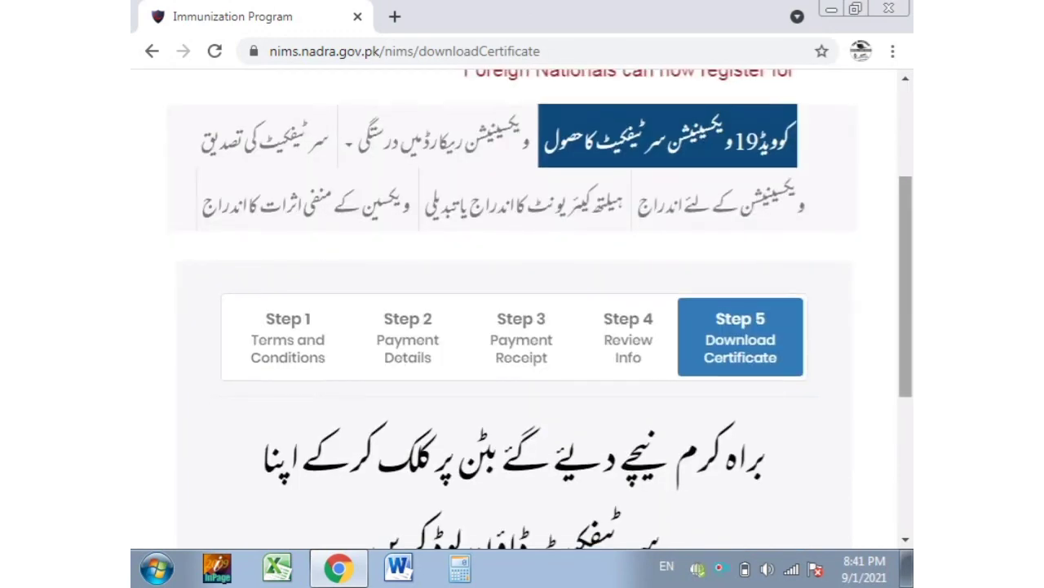
pyautogui.scroll(-1, 522, 327)
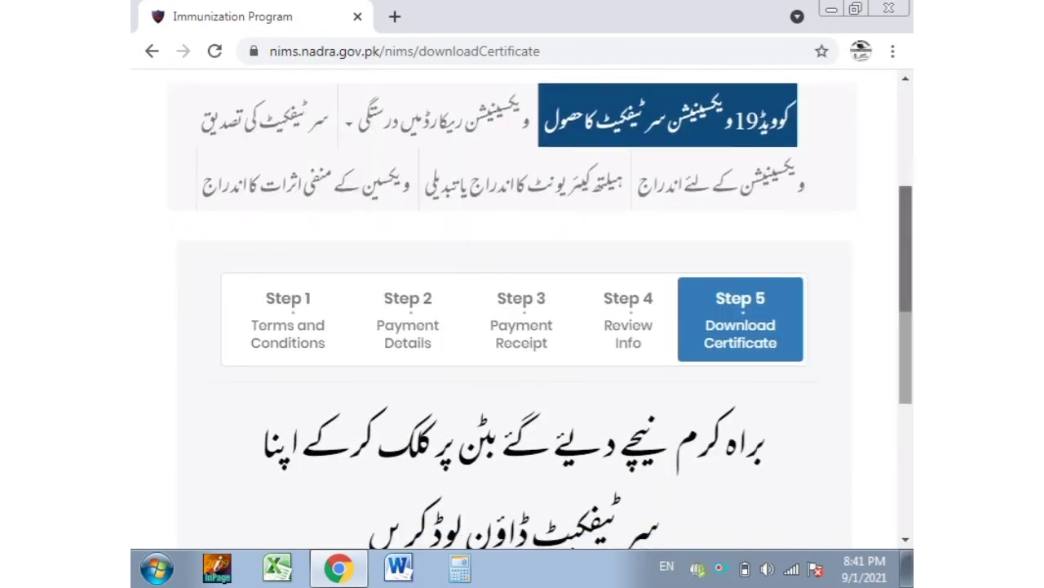
pyautogui.scroll(-3, 522, 327)
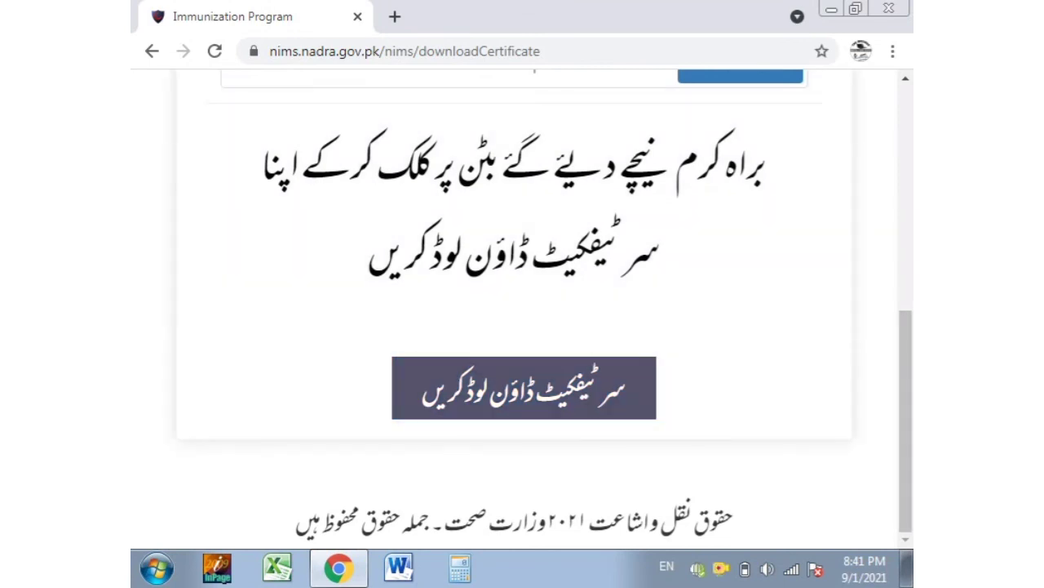
pyautogui.click(524, 388)
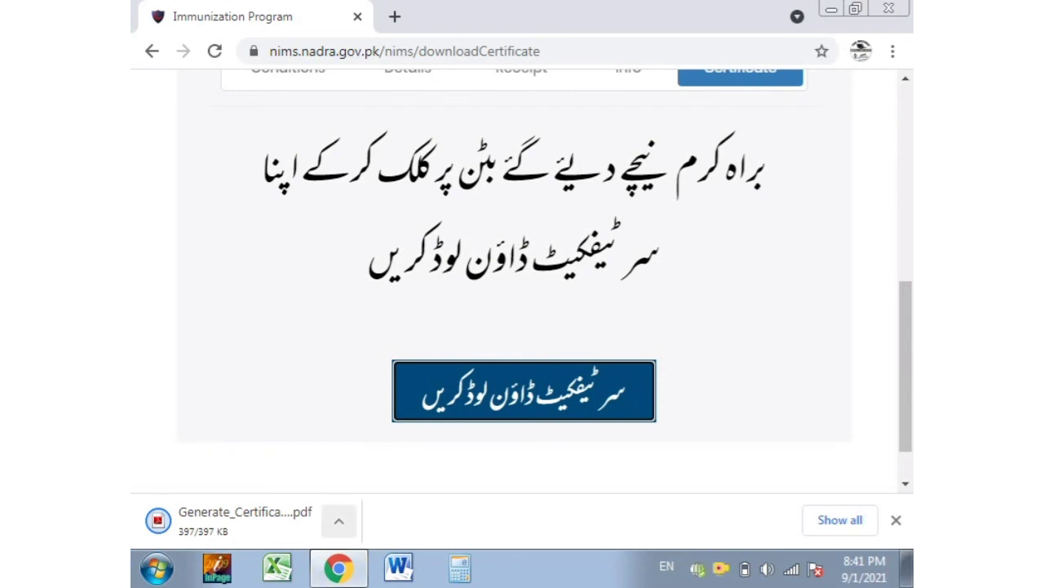
pyautogui.click(339, 521)
pyautogui.click(395, 455)
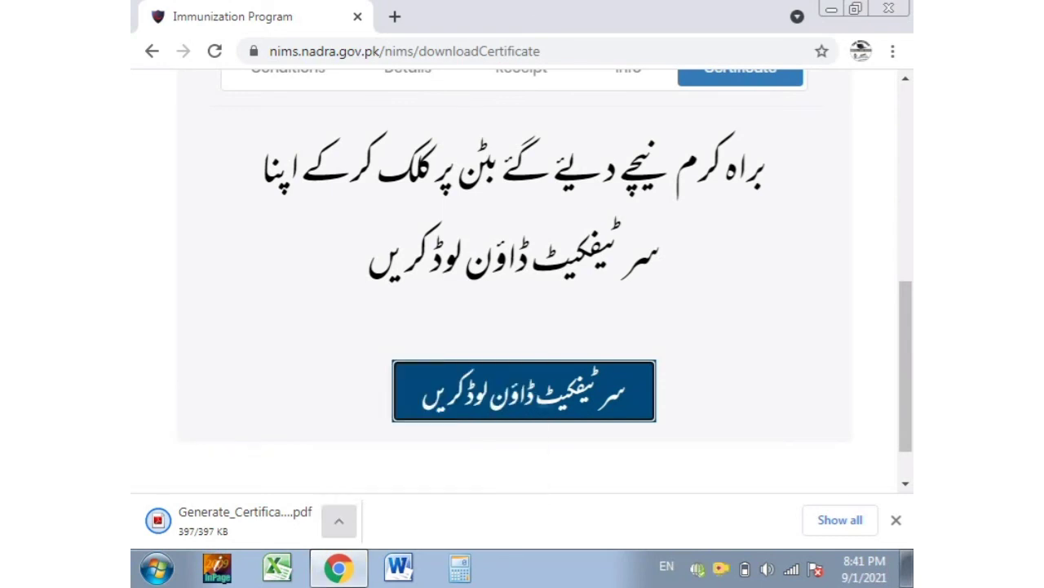